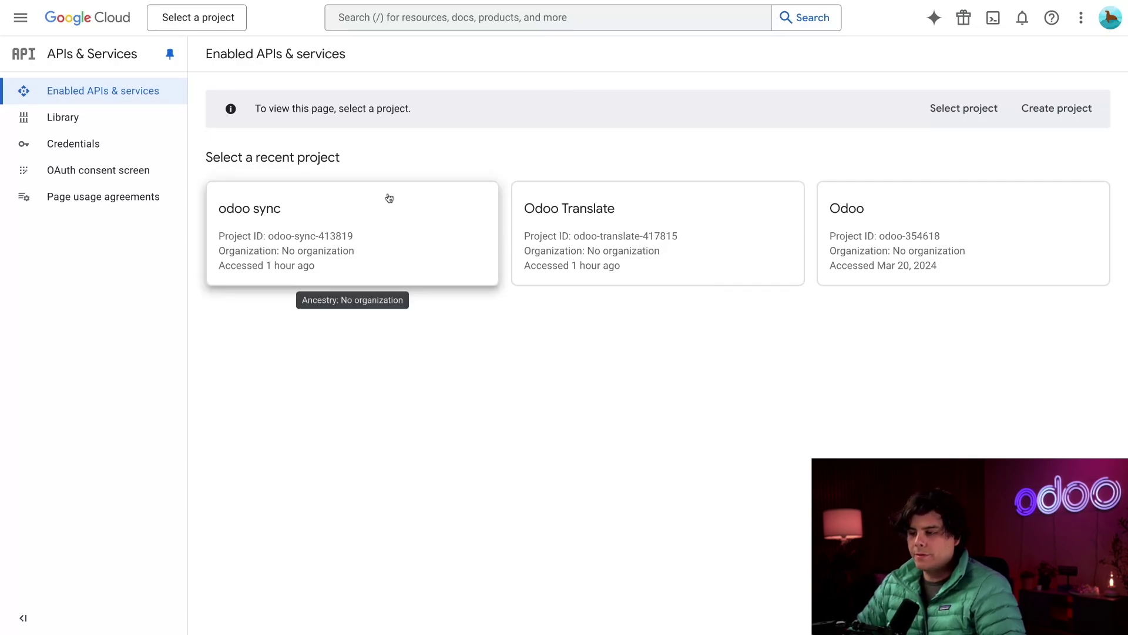
- Create a new Google Cloud project named 'Odoo Calendar Project'
click(220, 21)
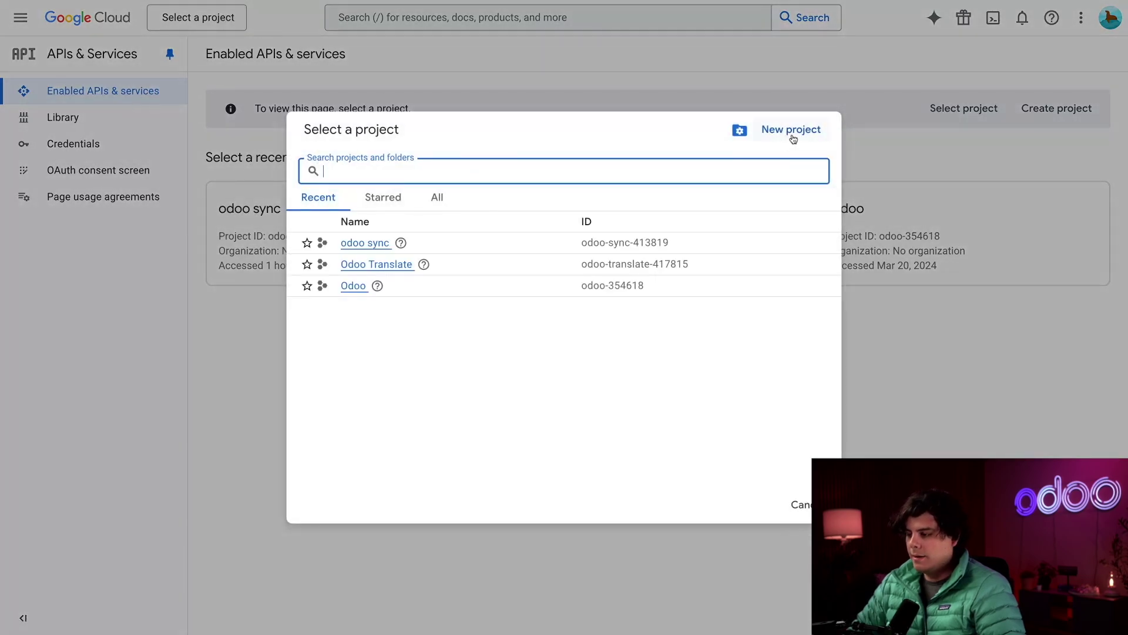
click(792, 131)
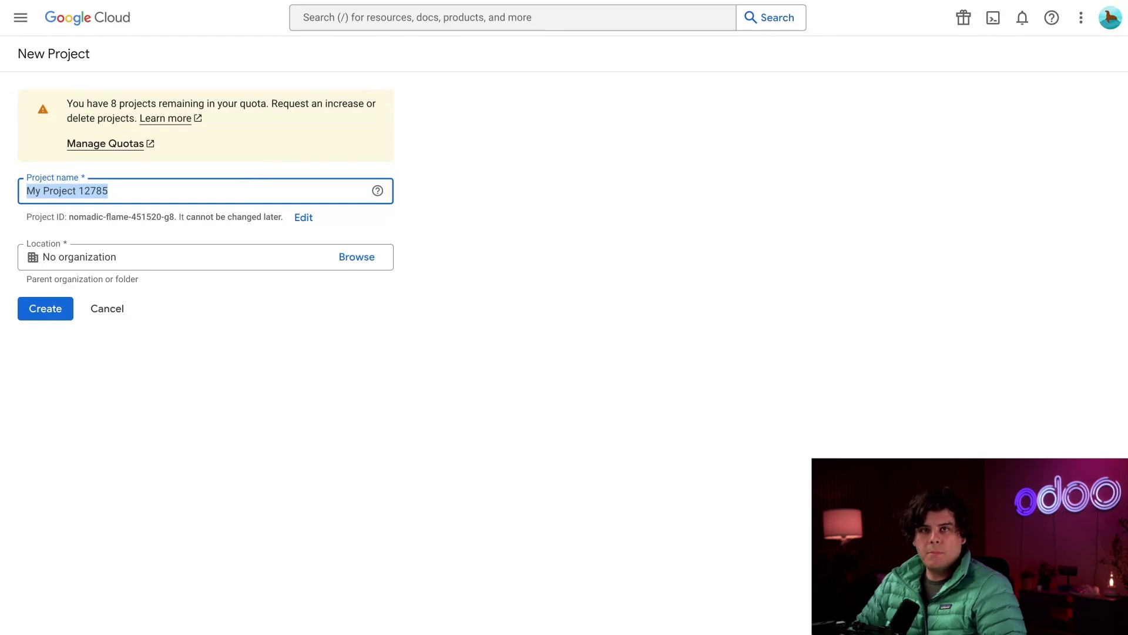
text(Odo)
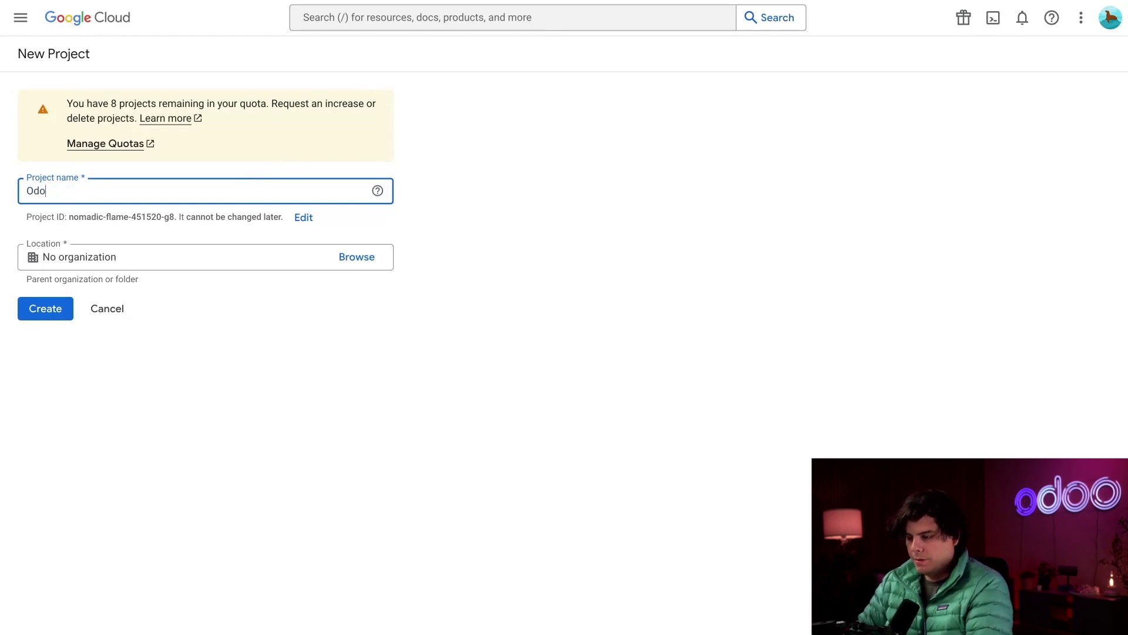
text(o Calendar Project)
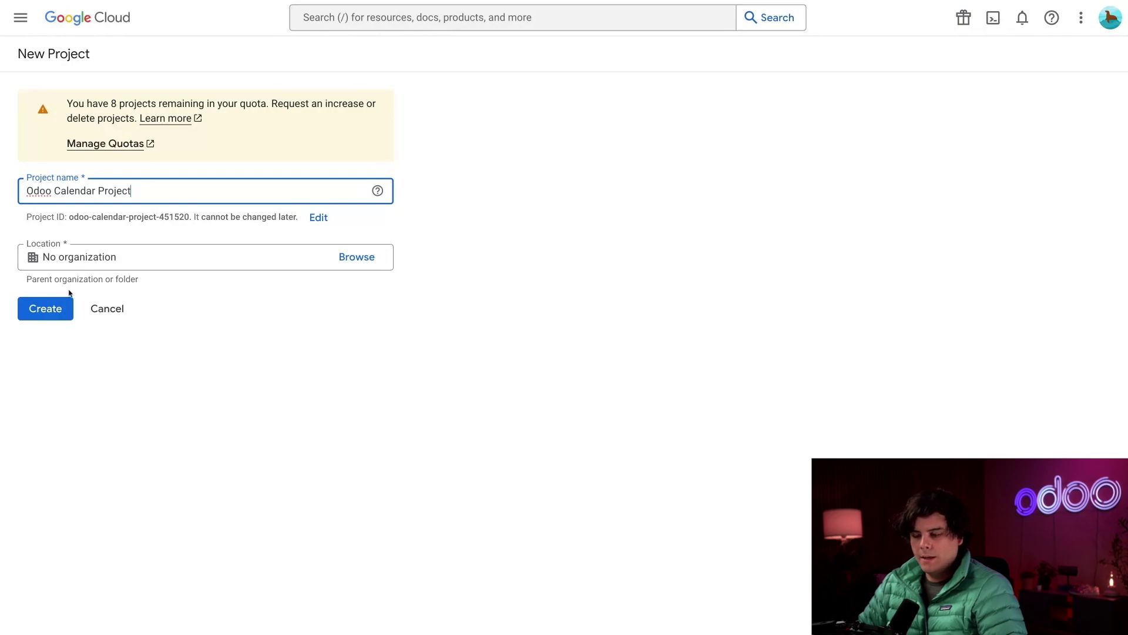
click(61, 308)
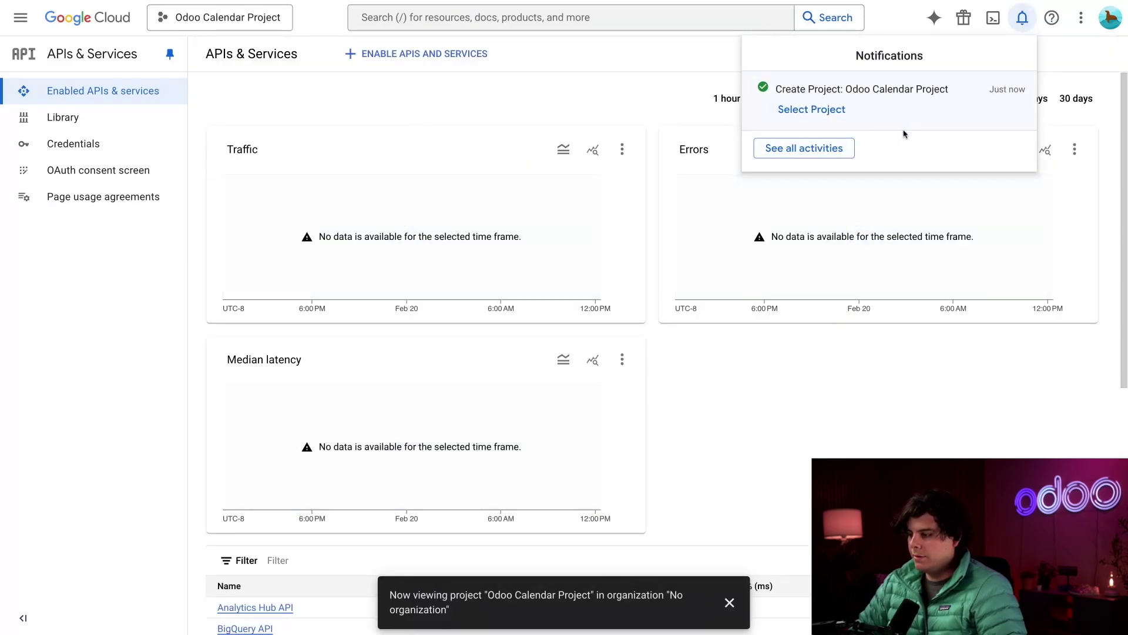
- Search the API library for 'calendar' and enable the Google Calendar API
click(487, 88)
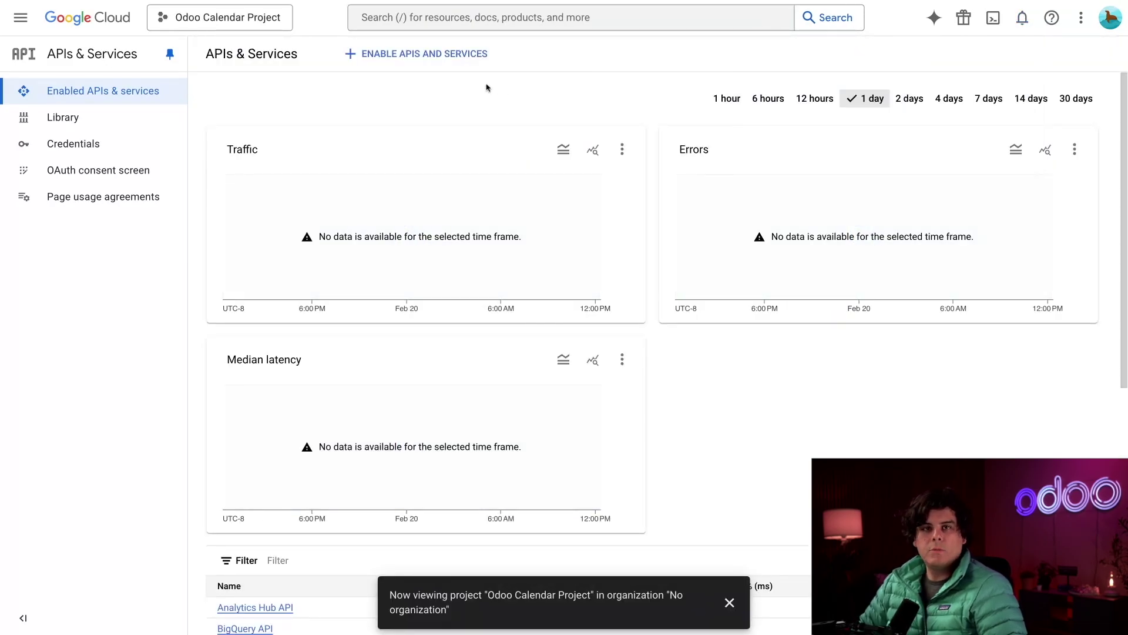
click(419, 59)
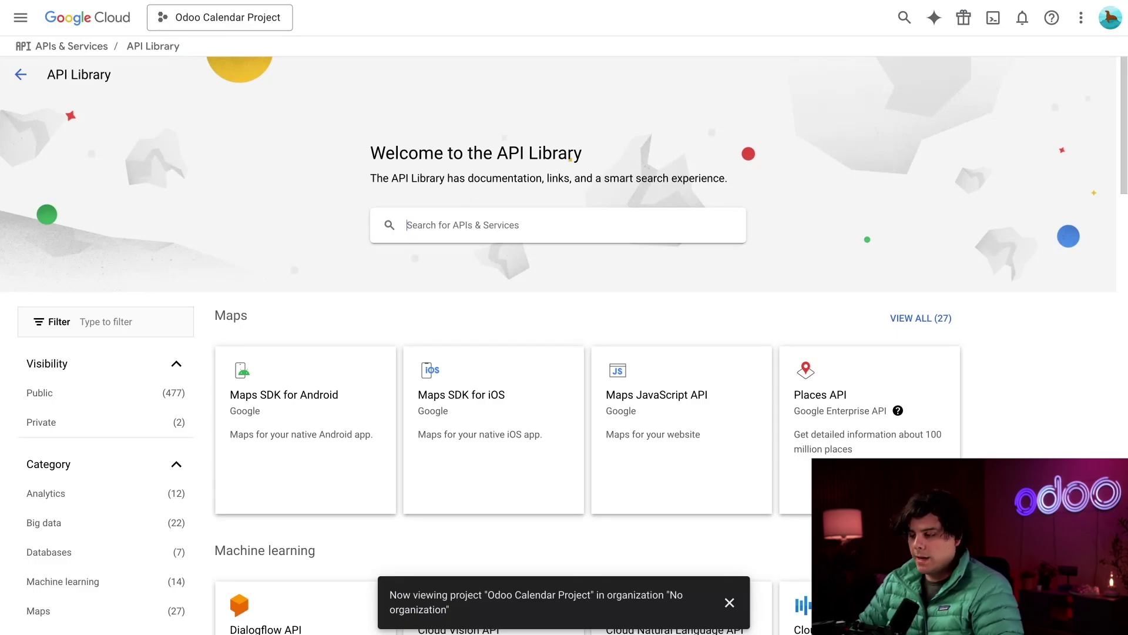
text(calen)
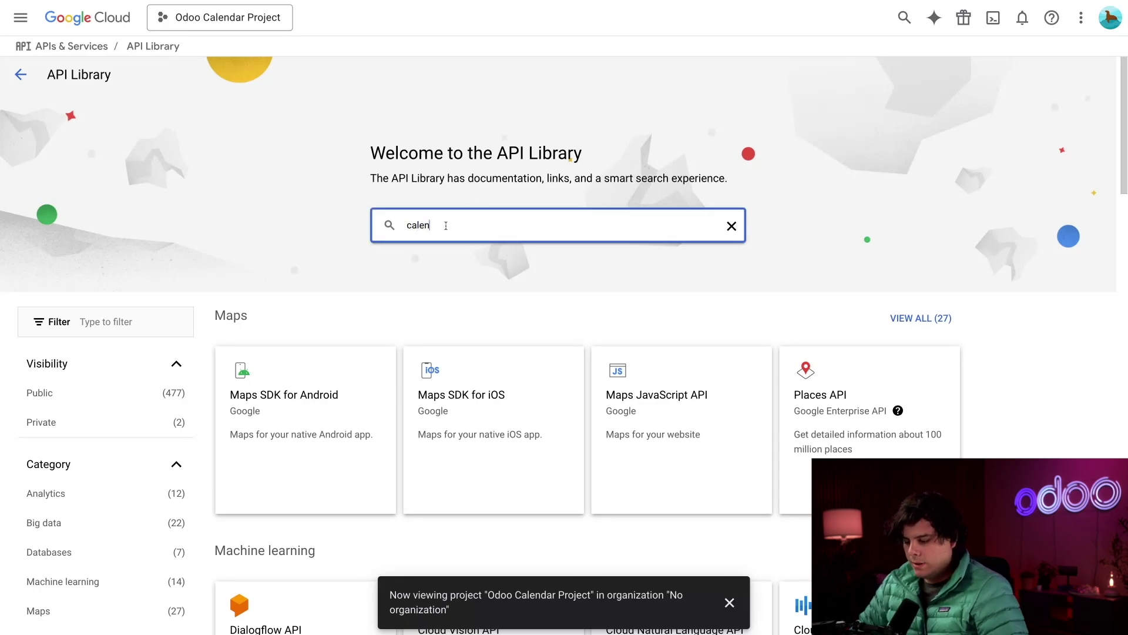
text(dar)
key(Return)
click(460, 237)
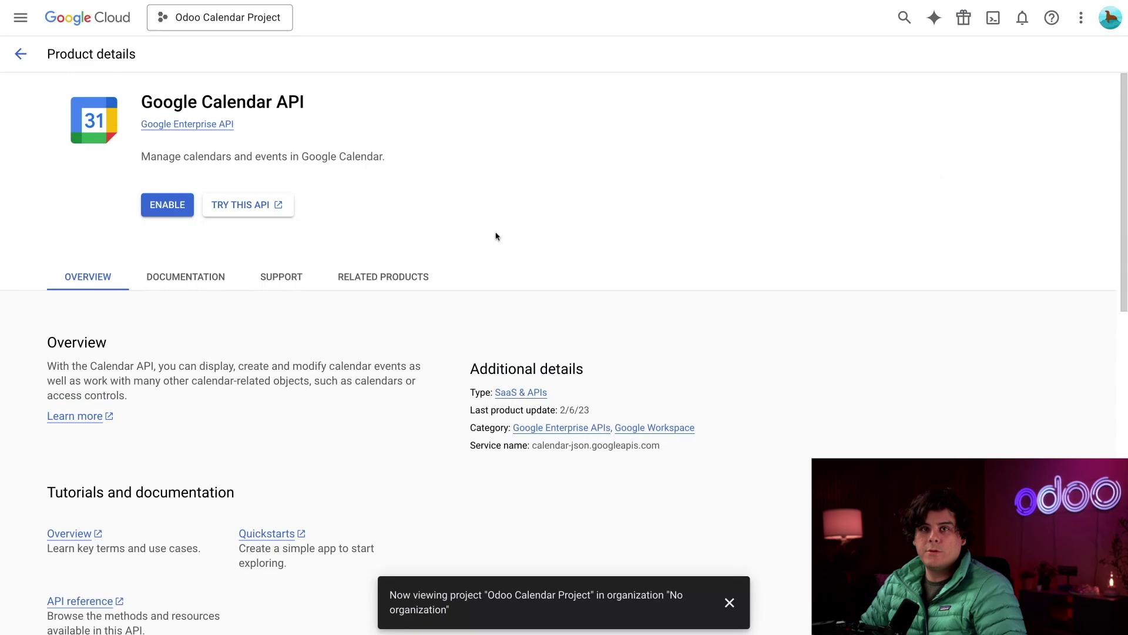
click(169, 205)
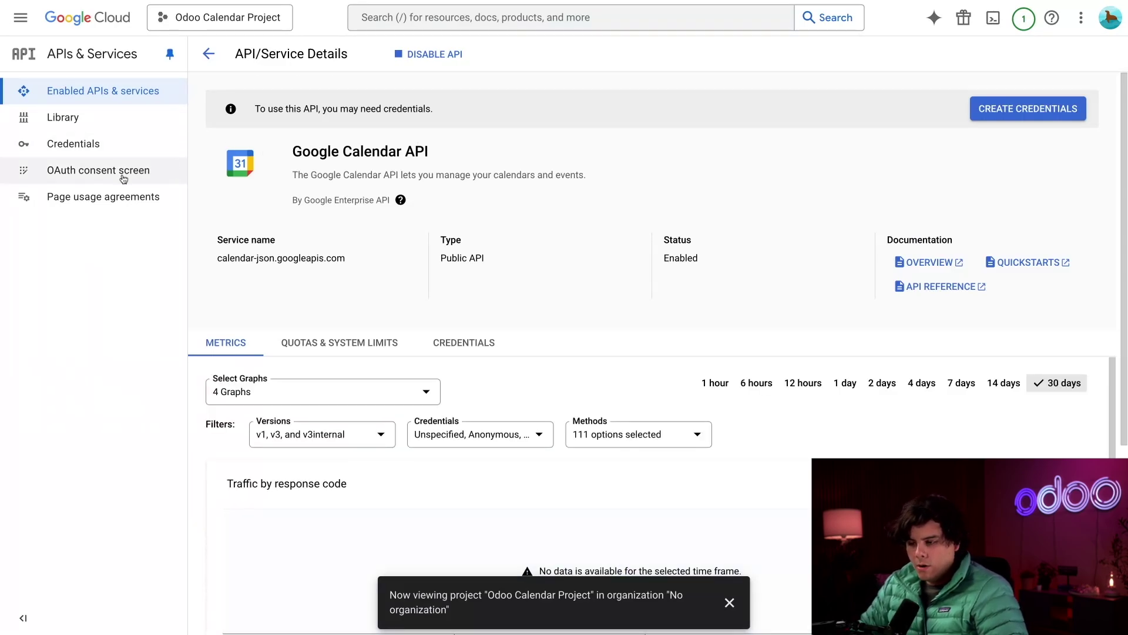
- Start the OAuth consent setup with app name 'Odoo' and the account's e-mail for user support
click(122, 175)
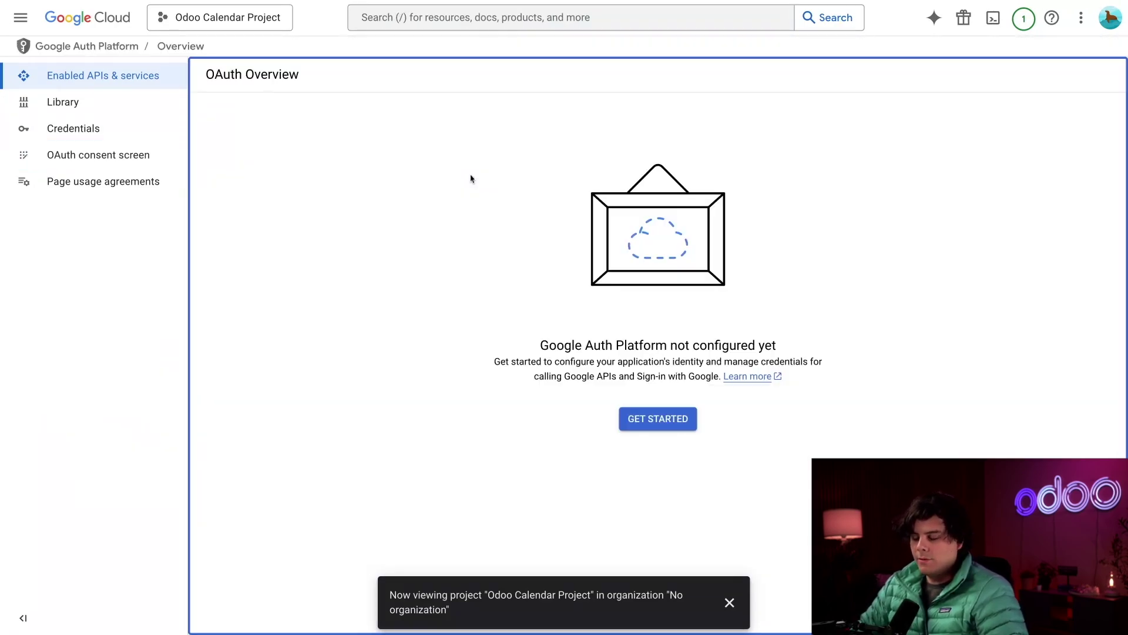
click(657, 419)
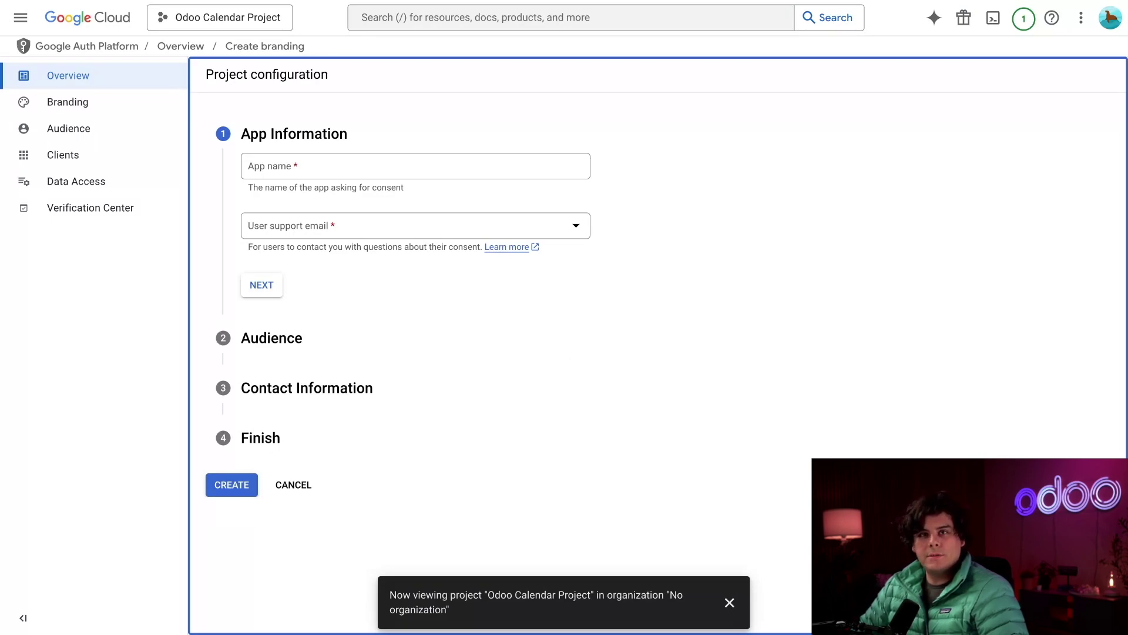
click(361, 163)
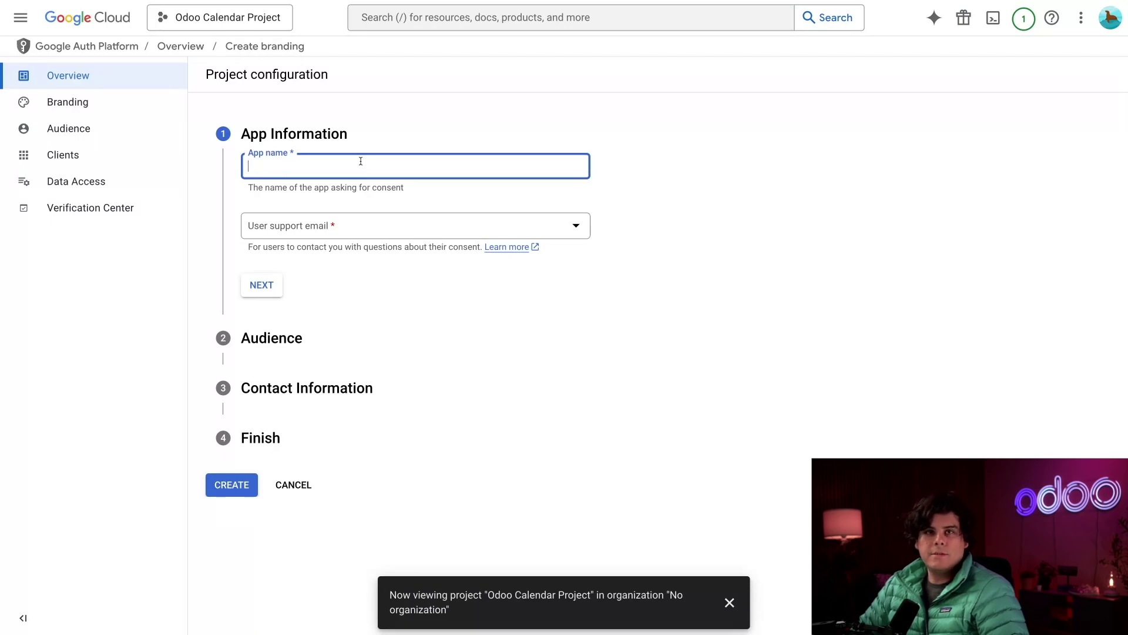
text(Odoo)
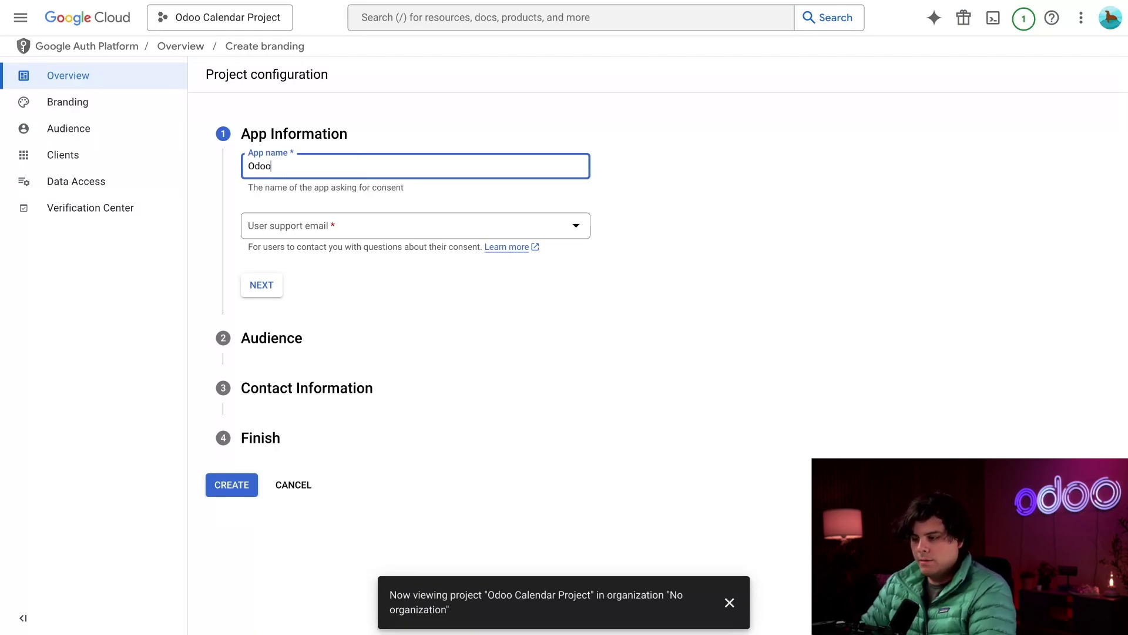
click(334, 229)
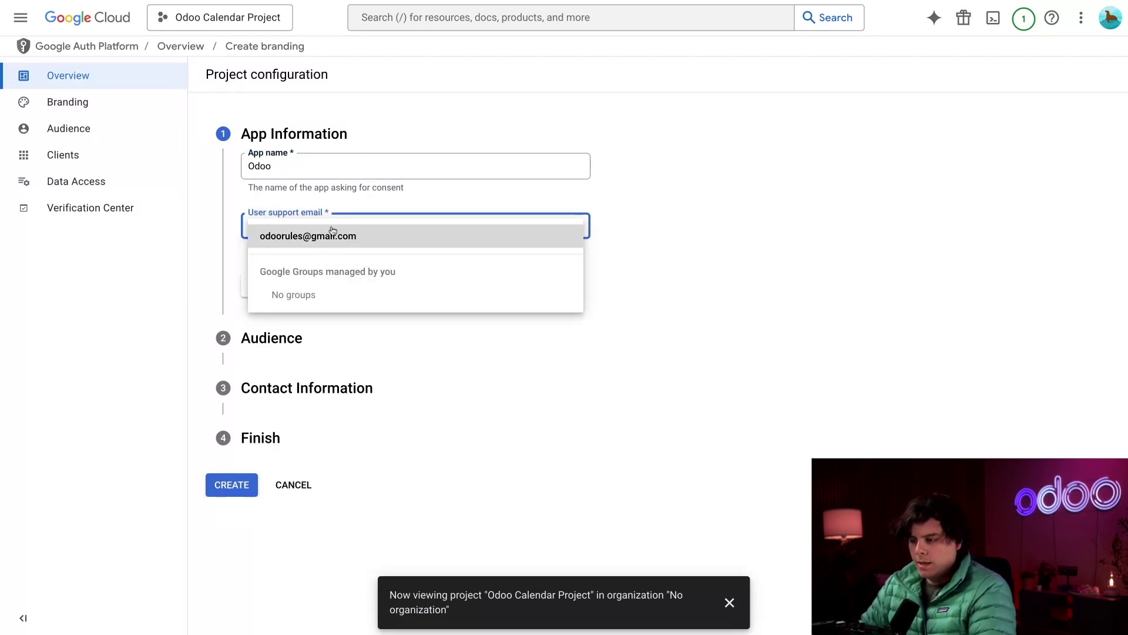
click(325, 237)
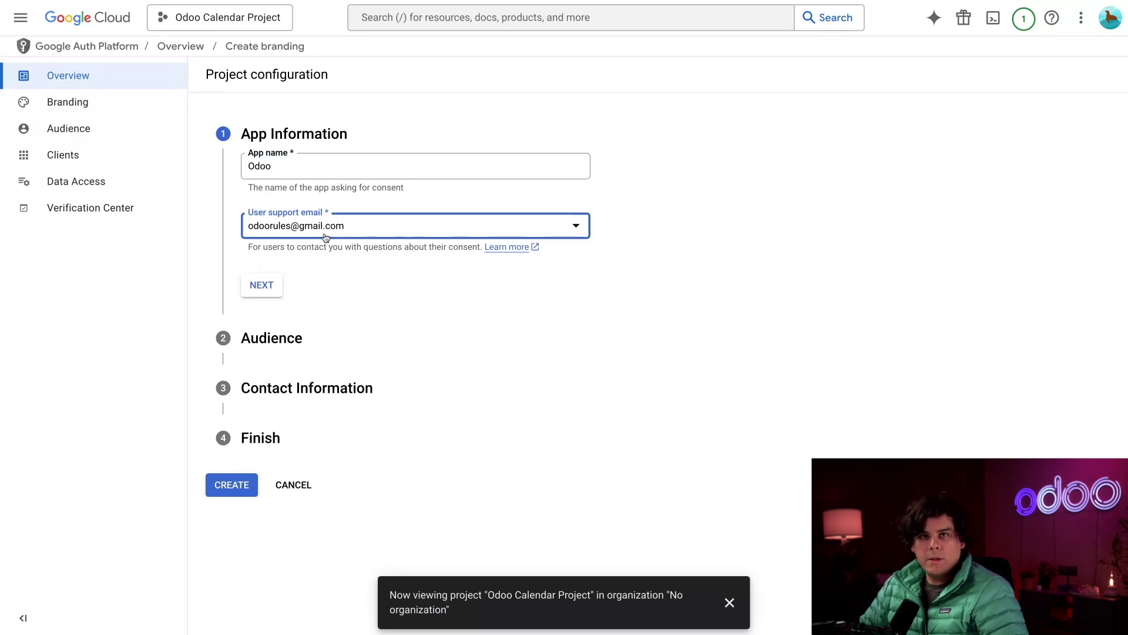
click(269, 291)
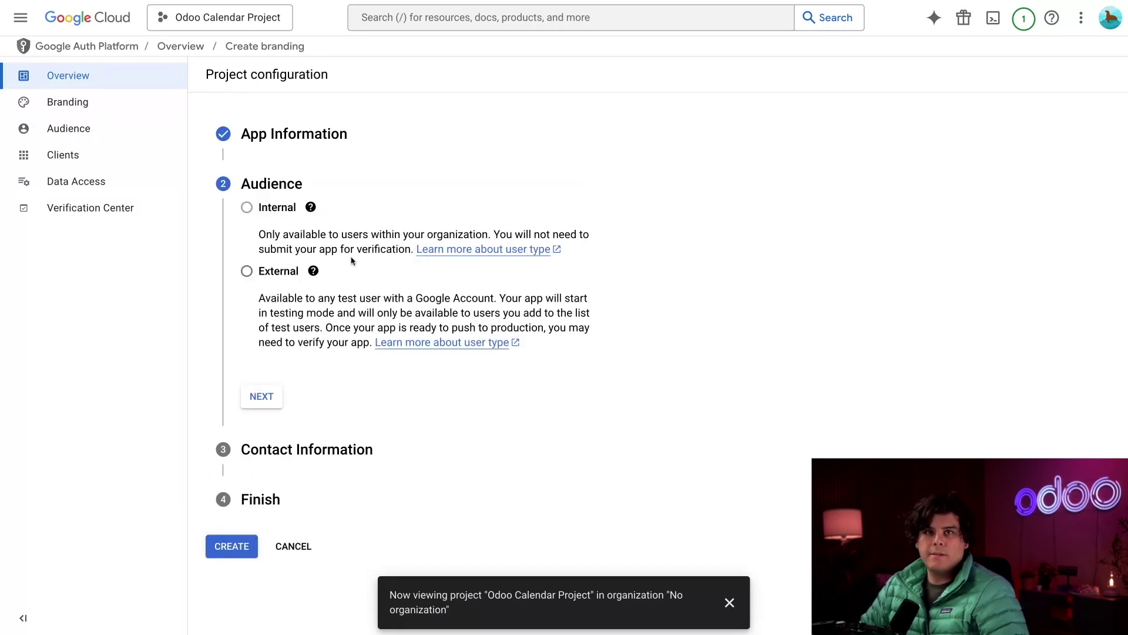
- Choose an External audience, enter the developer contact e-mail, accept the data policy and create the configuration
click(275, 271)
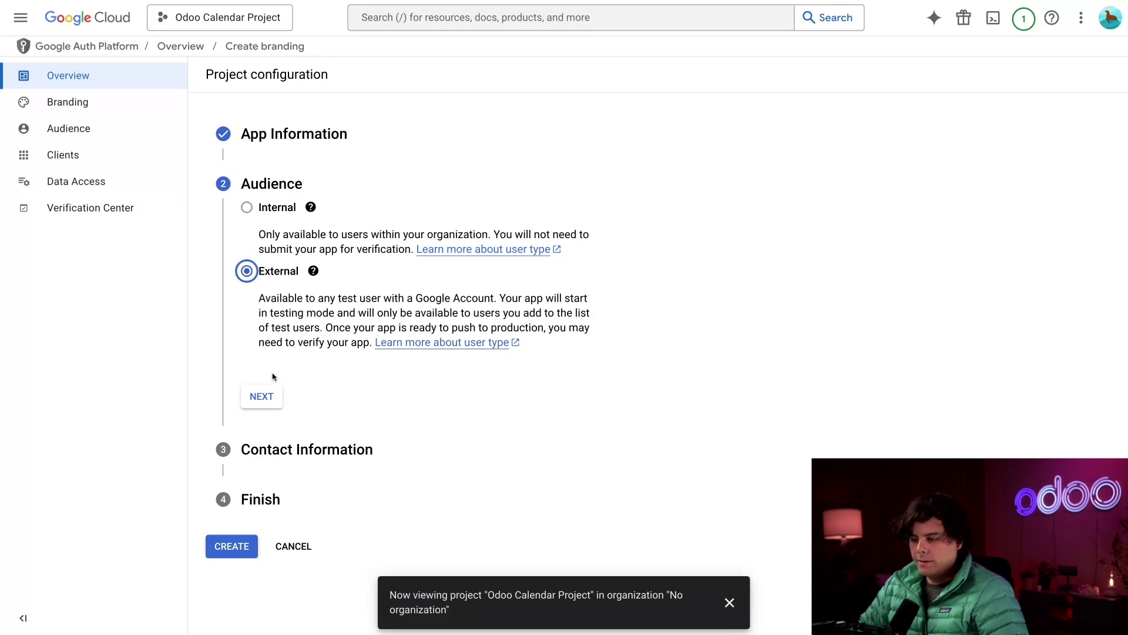
click(264, 395)
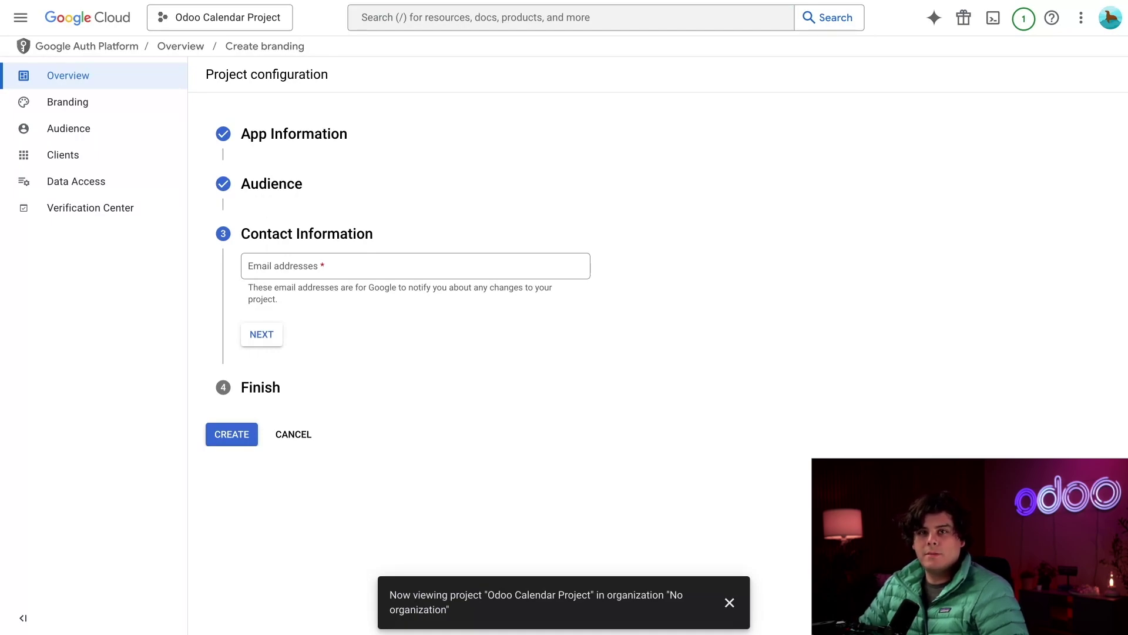
click(415, 266)
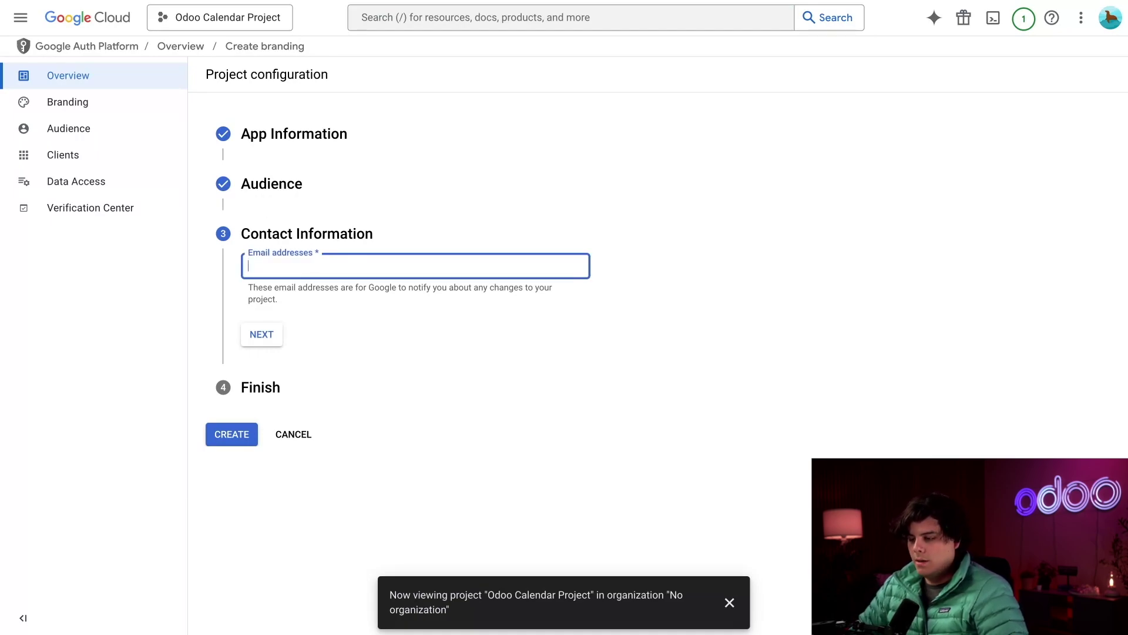
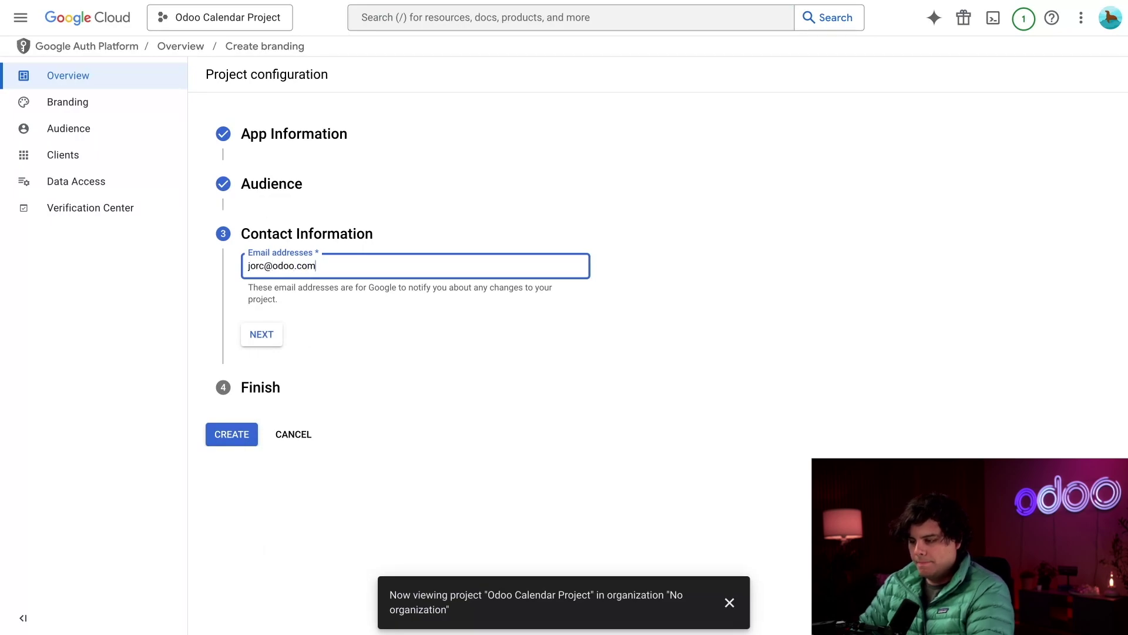
click(262, 334)
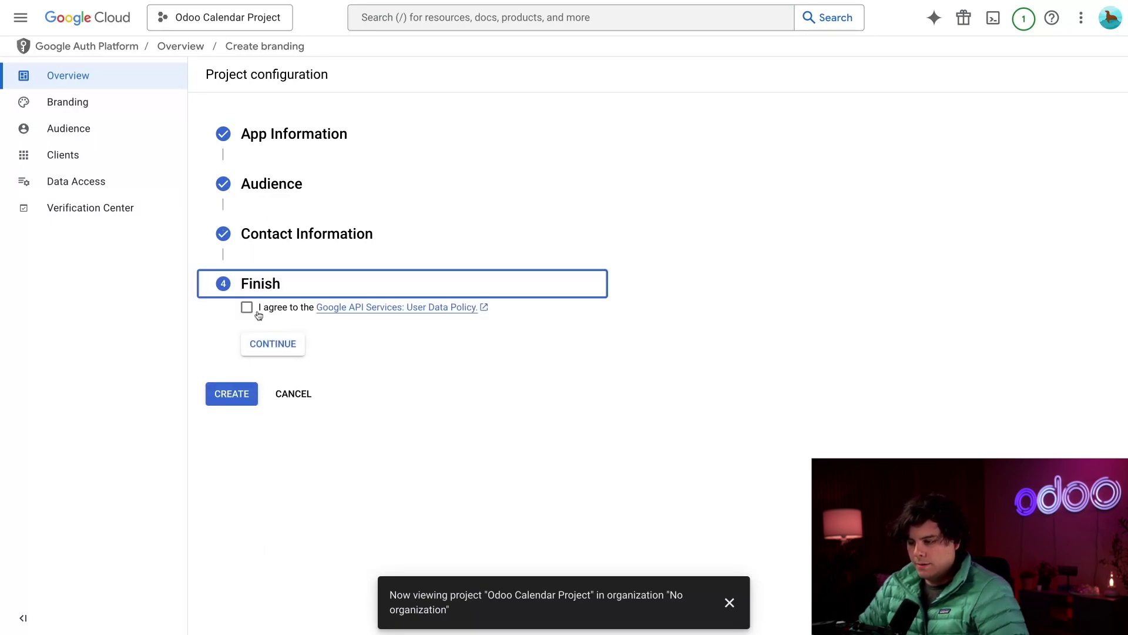
click(246, 307)
click(266, 344)
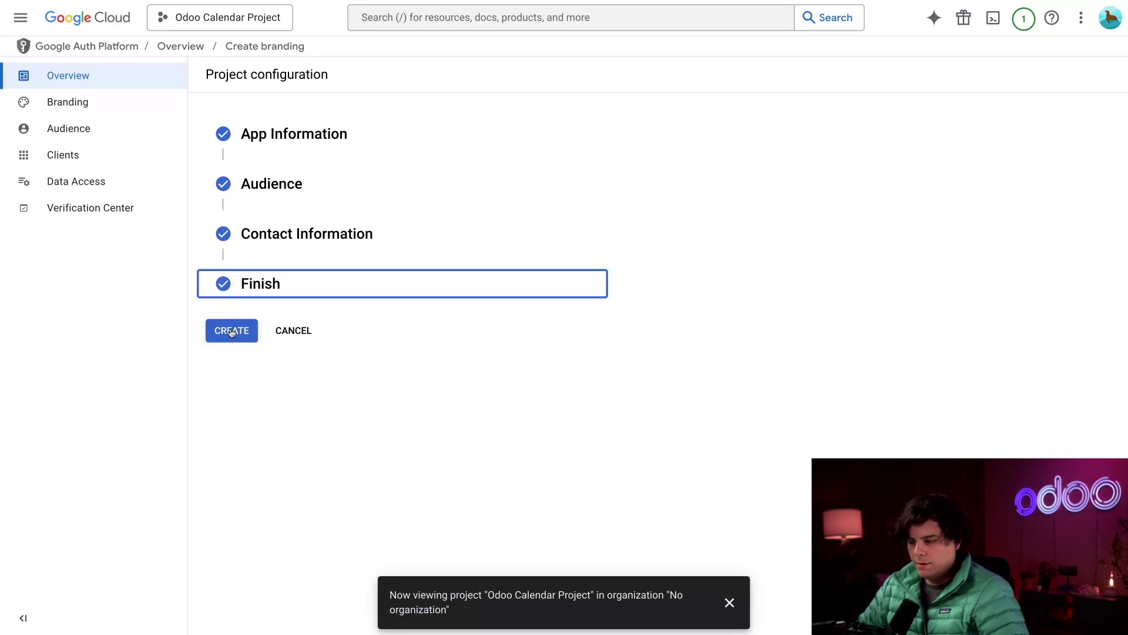
click(232, 331)
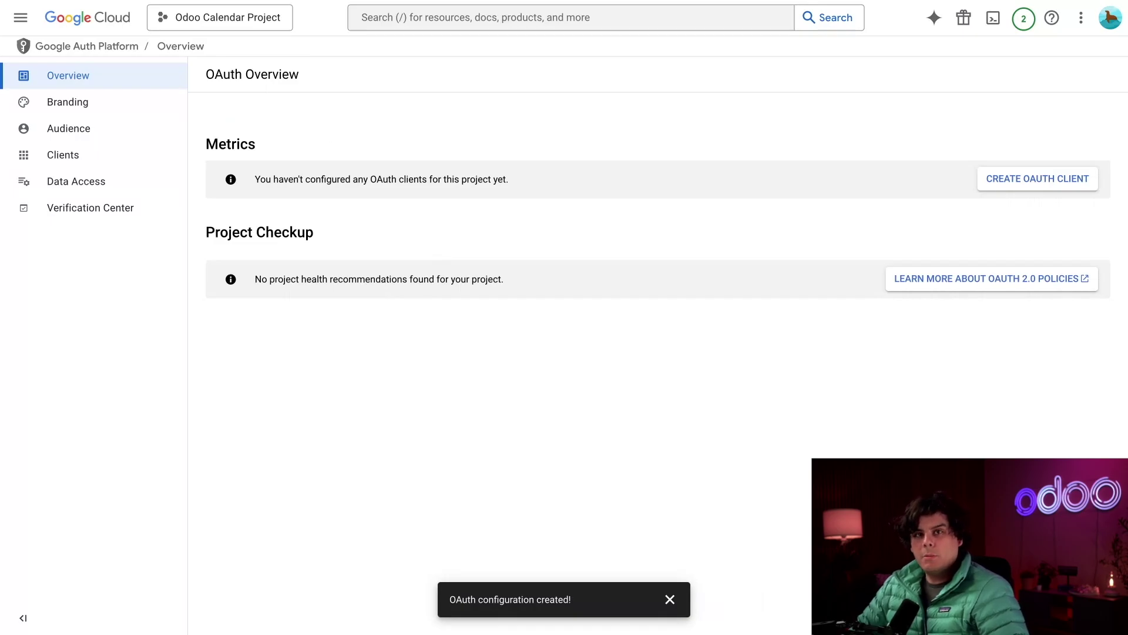
- Add odoo.com as Authorized domain 1 on the Branding page and save
click(106, 103)
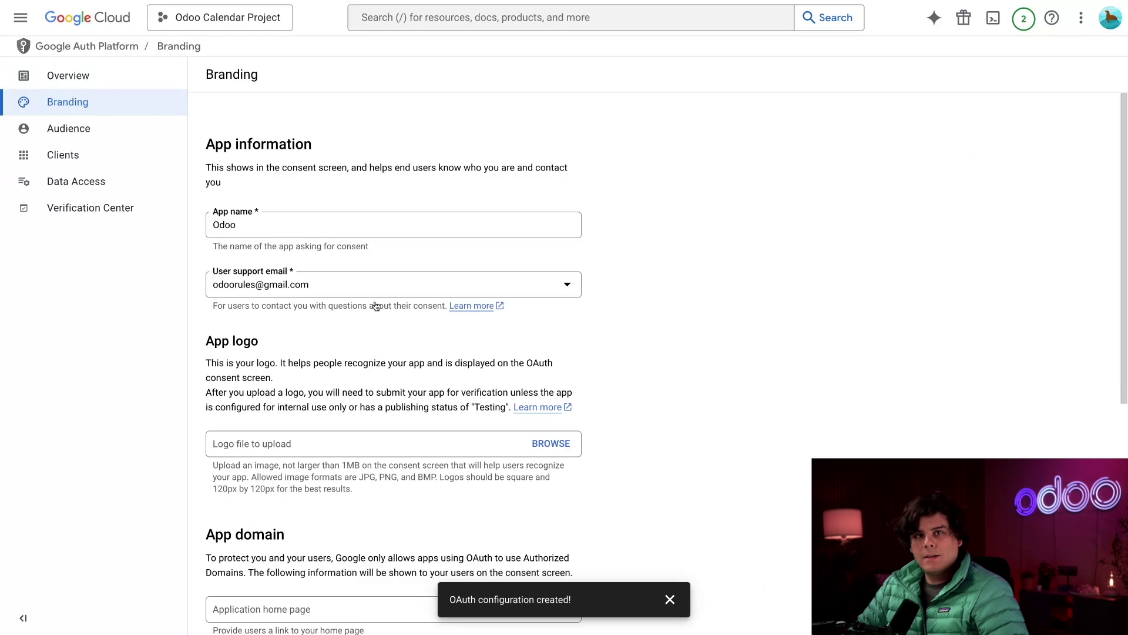
scroll(376, 306, down, 7)
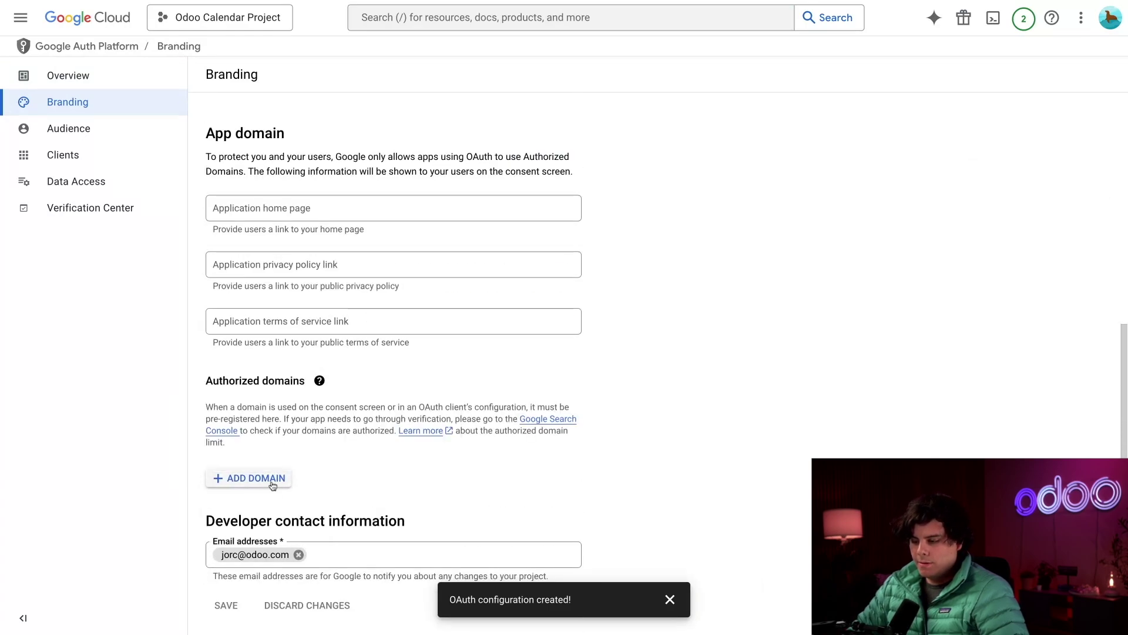
click(272, 485)
text(odoo.com)
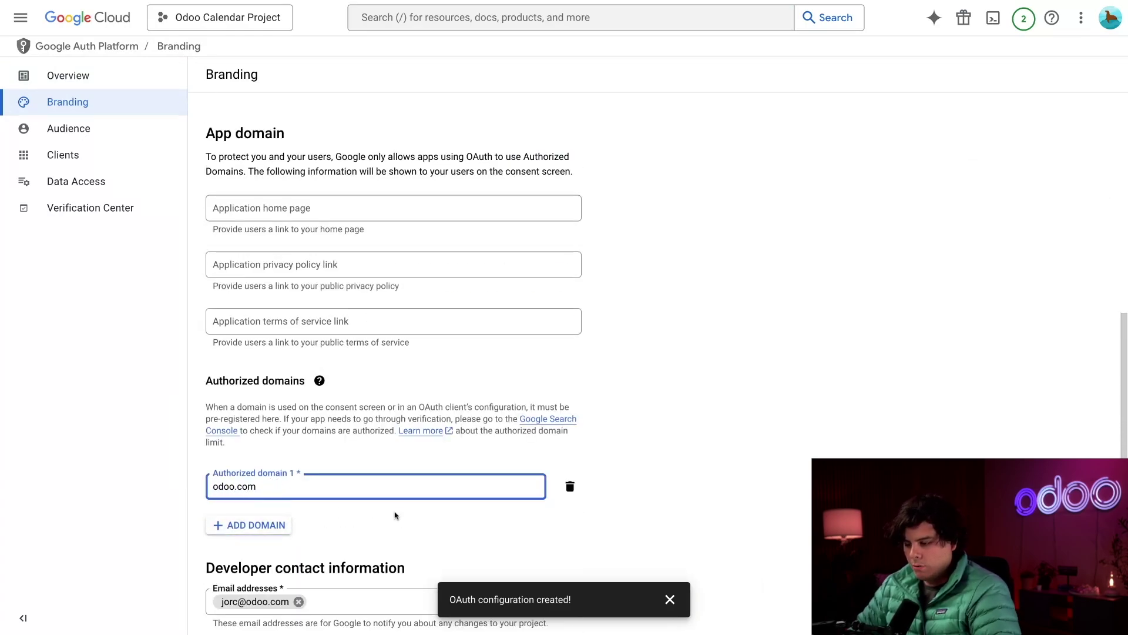
scroll(395, 514, down, 1)
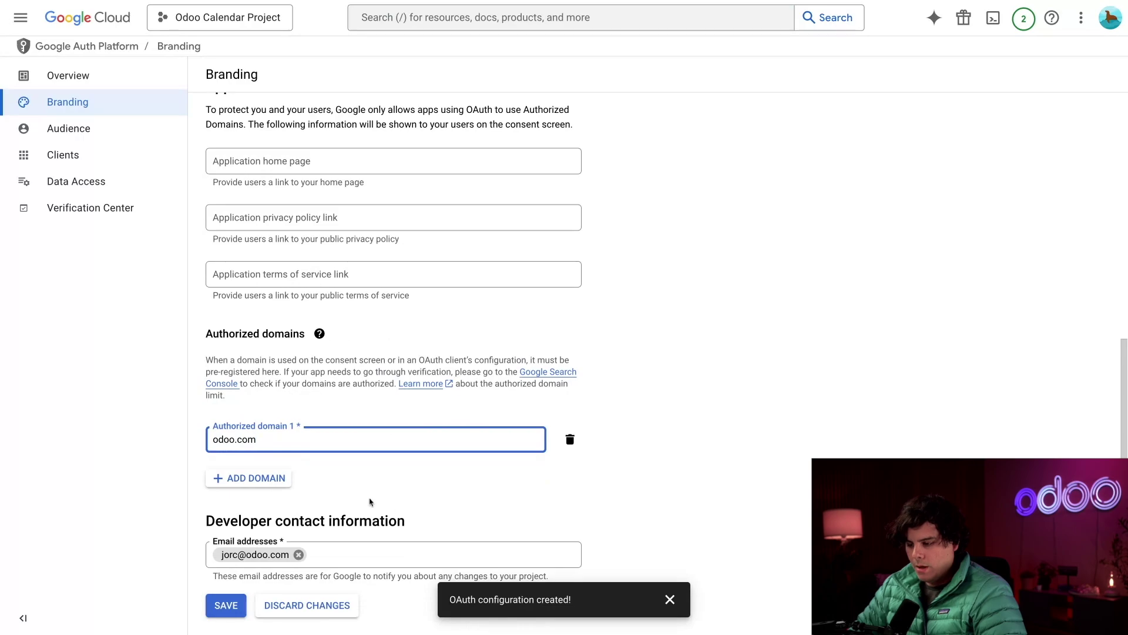
click(241, 597)
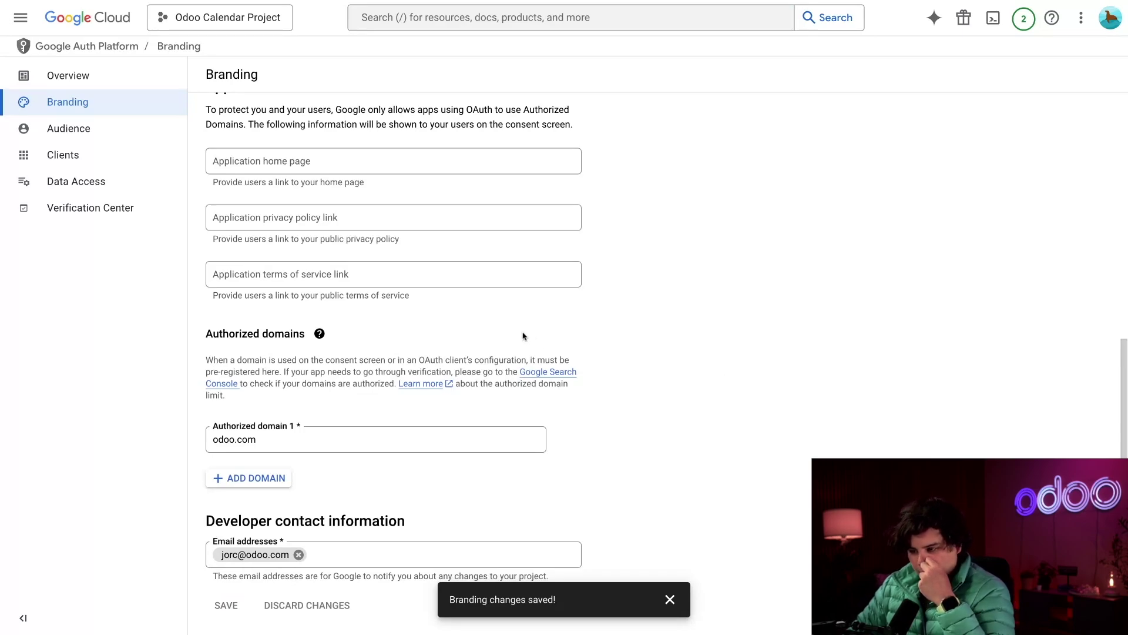
- Add your own e-mail as the app's test user under Audience, then return to Overview
click(97, 130)
scroll(335, 321, down, 2)
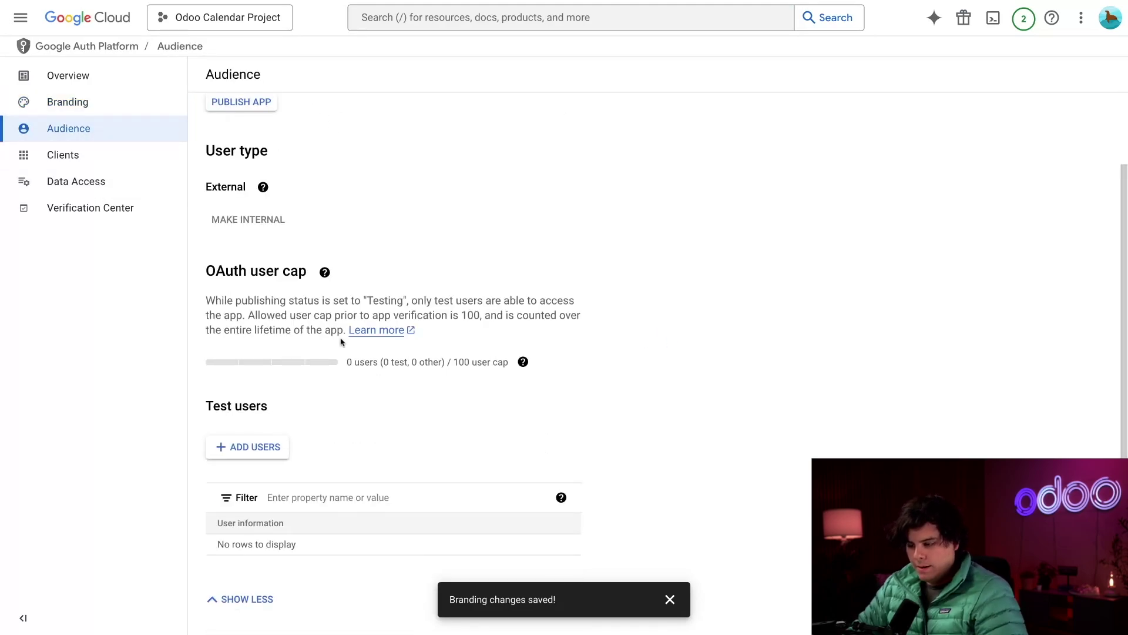
click(256, 451)
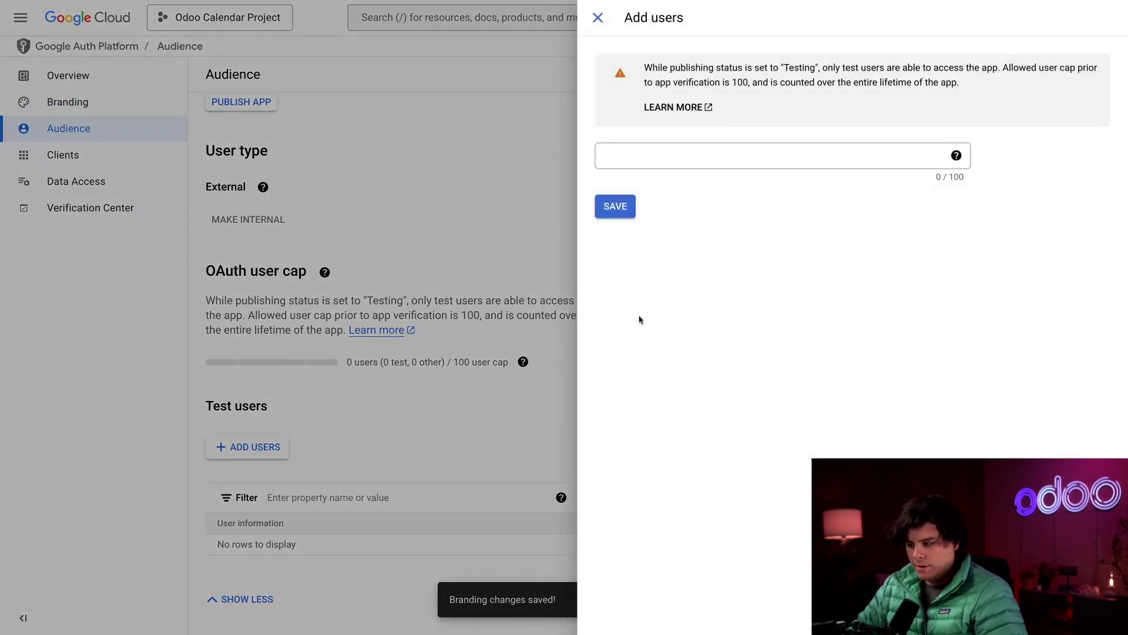
click(678, 165)
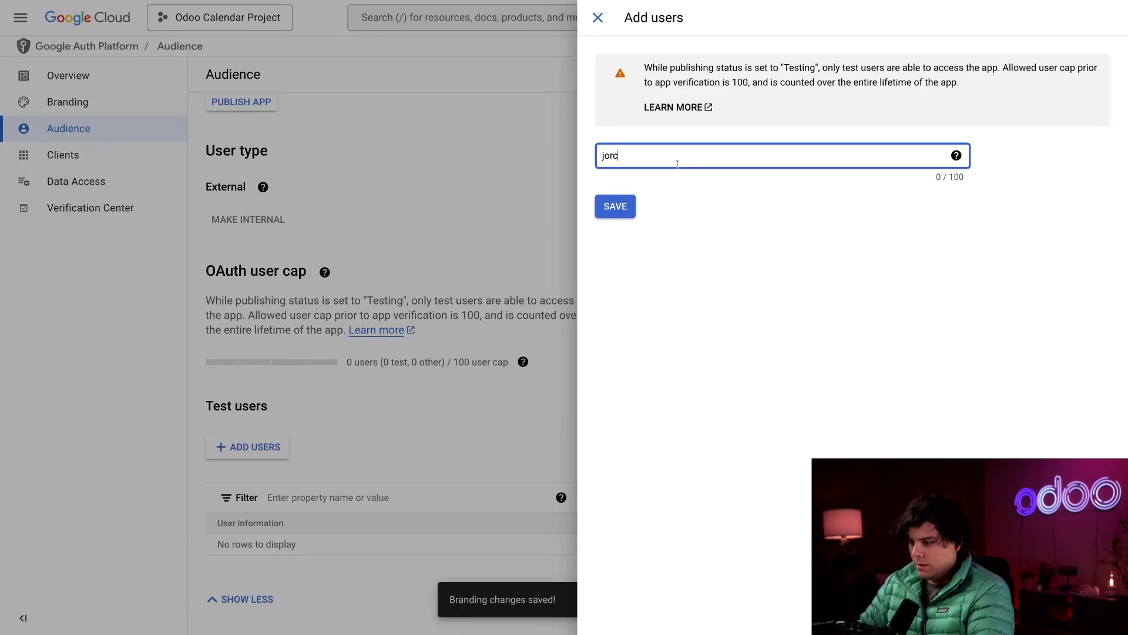
key(Return)
click(617, 209)
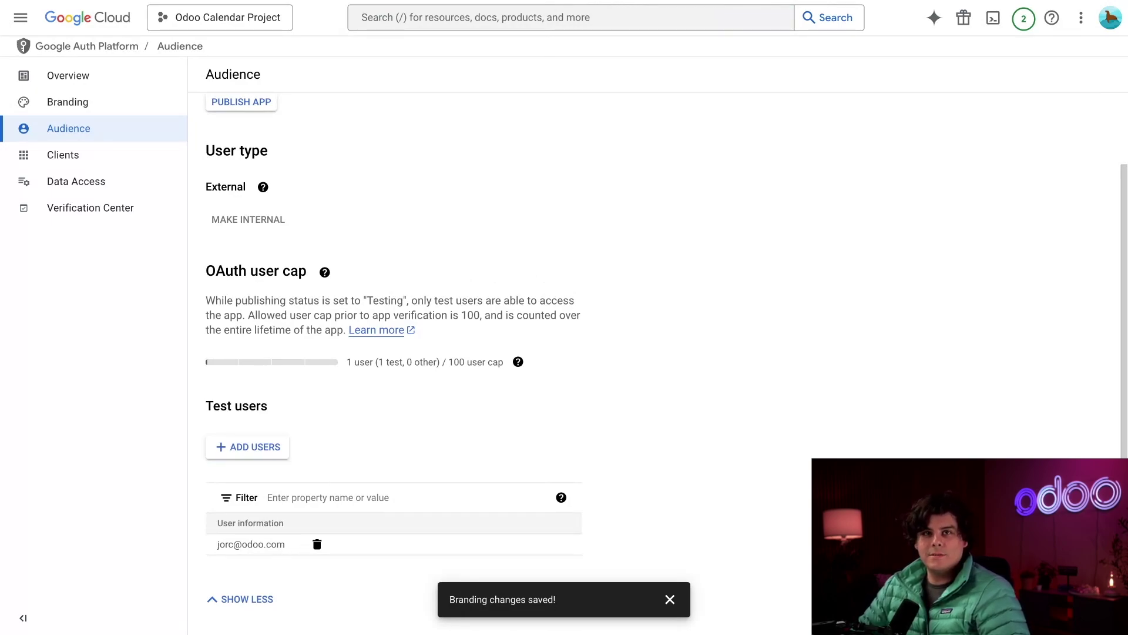
click(105, 74)
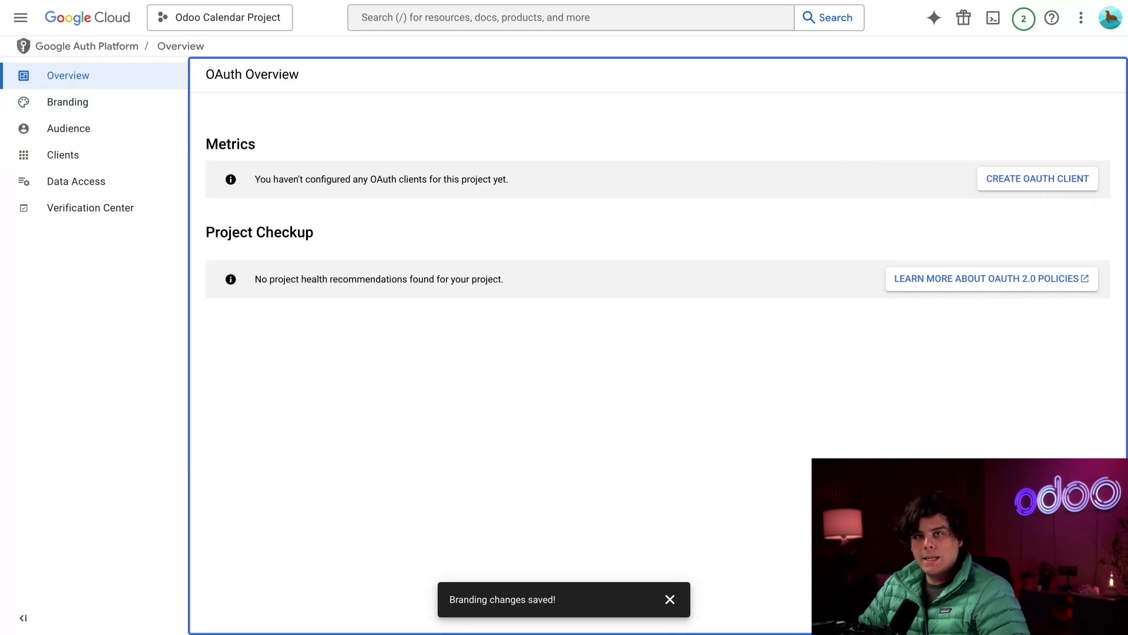
- Start a new Web application OAuth client and name it 'My odoo db'
click(1066, 179)
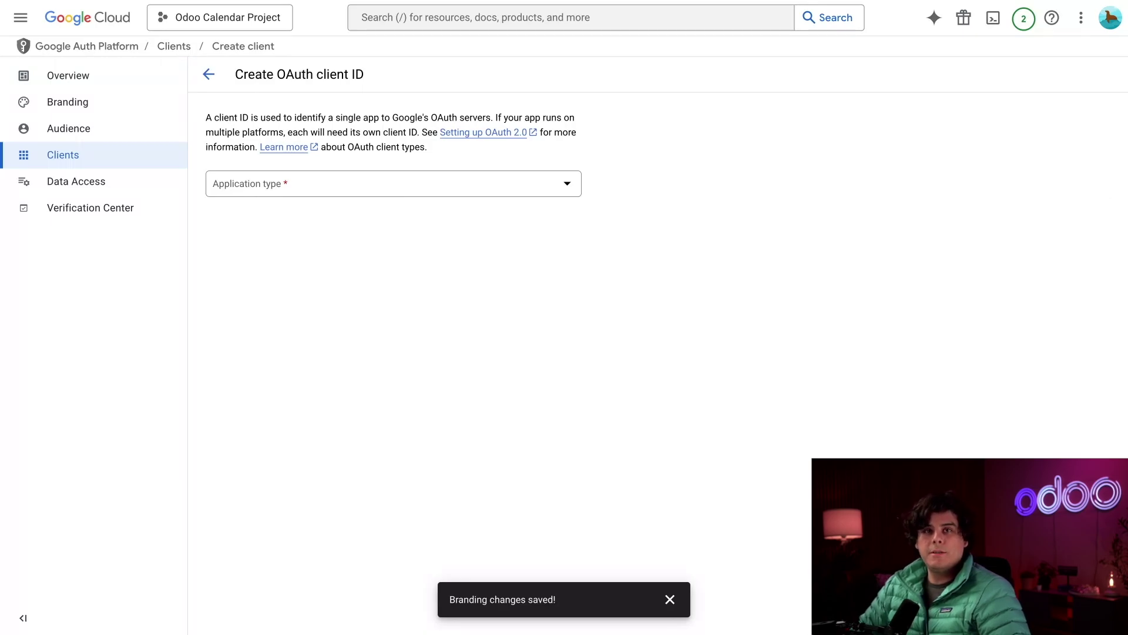
click(373, 187)
click(367, 193)
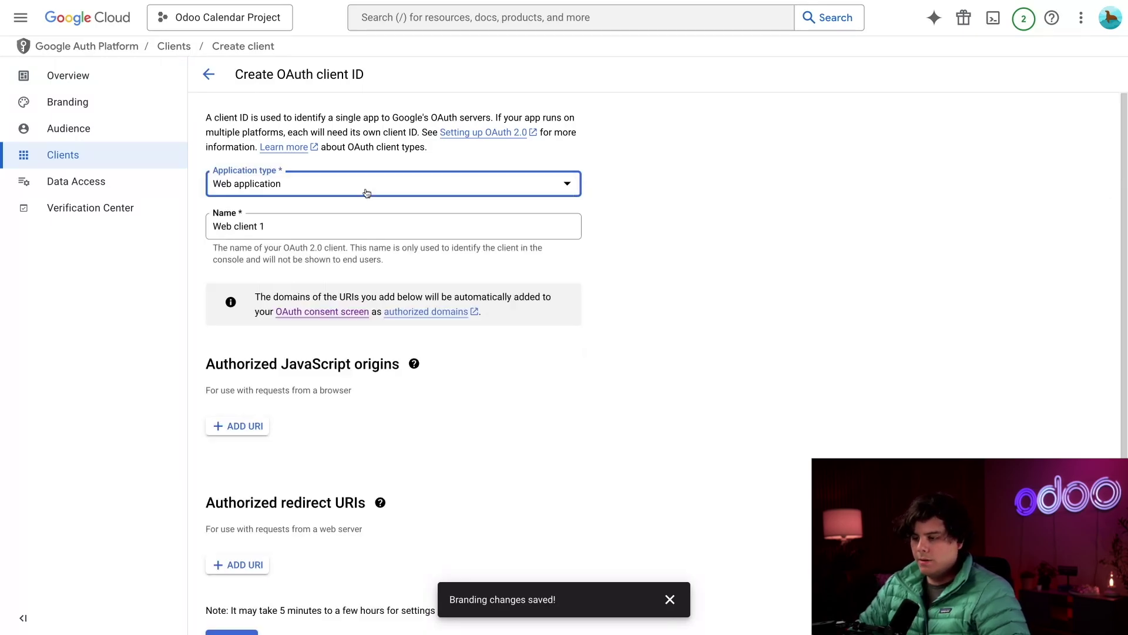
scroll(347, 218, down, 1)
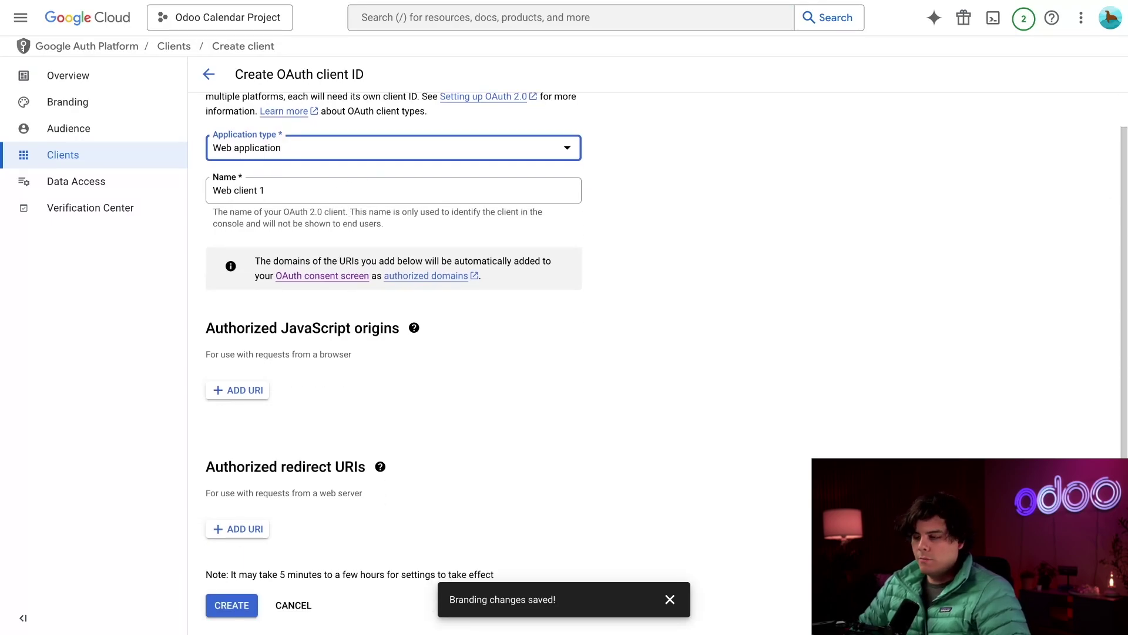
key(Tab)
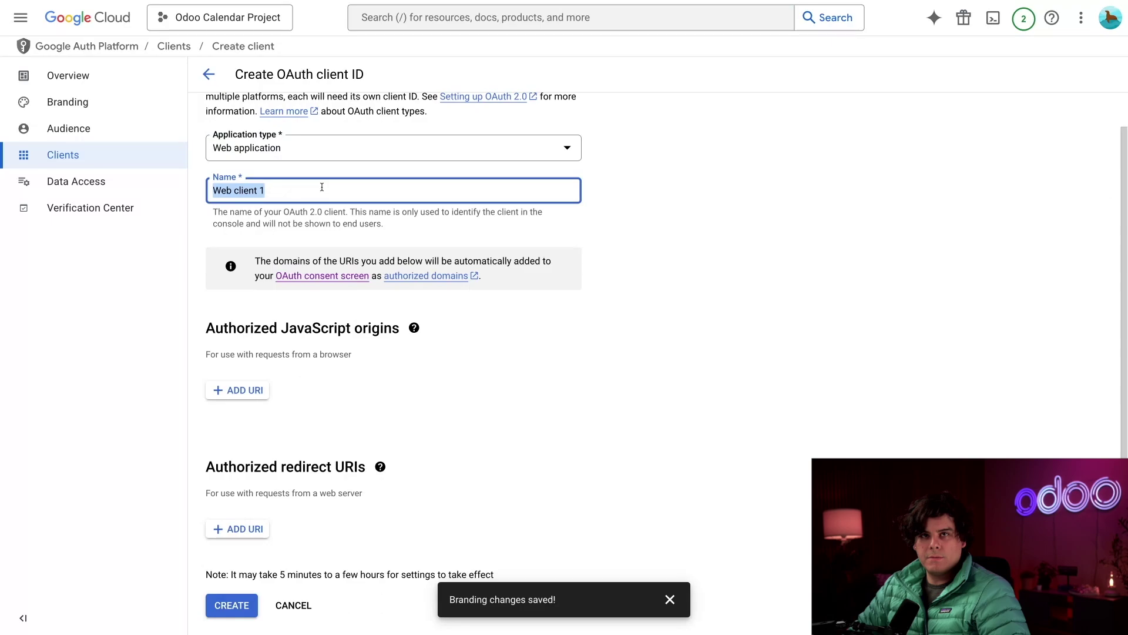
text(My odoo )
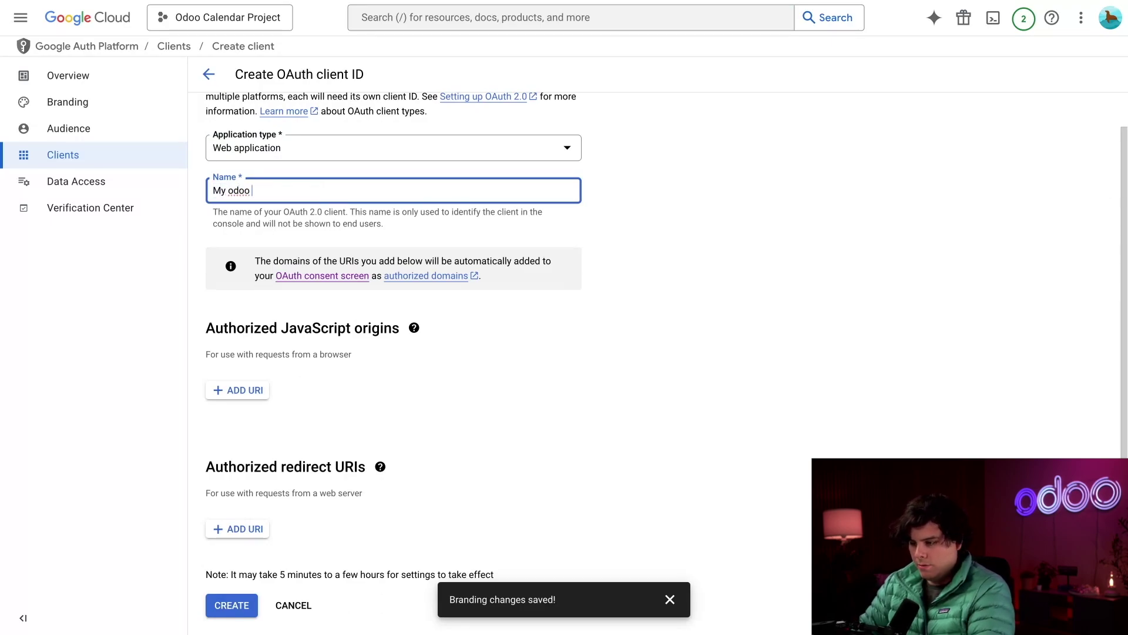
text(db)
click(548, 433)
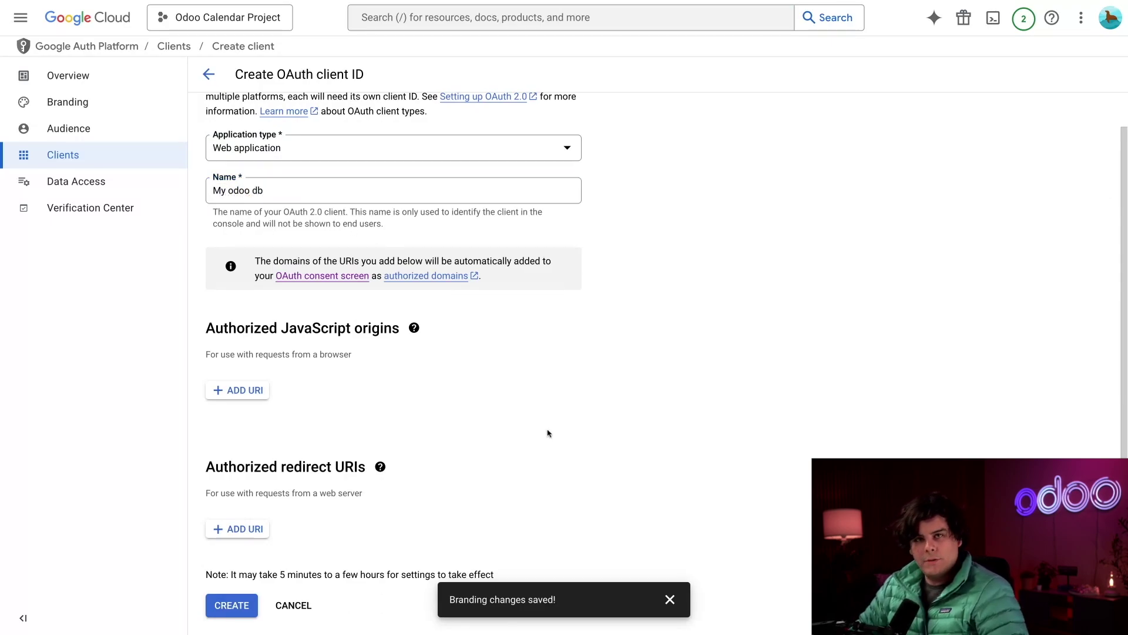
click(414, 328)
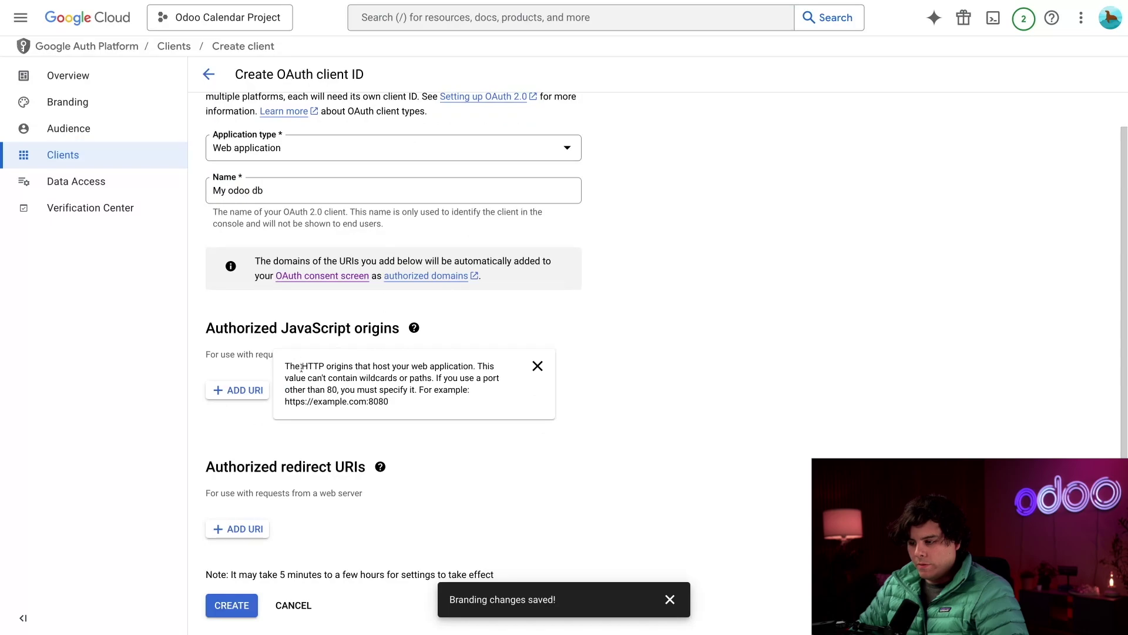
click(247, 384)
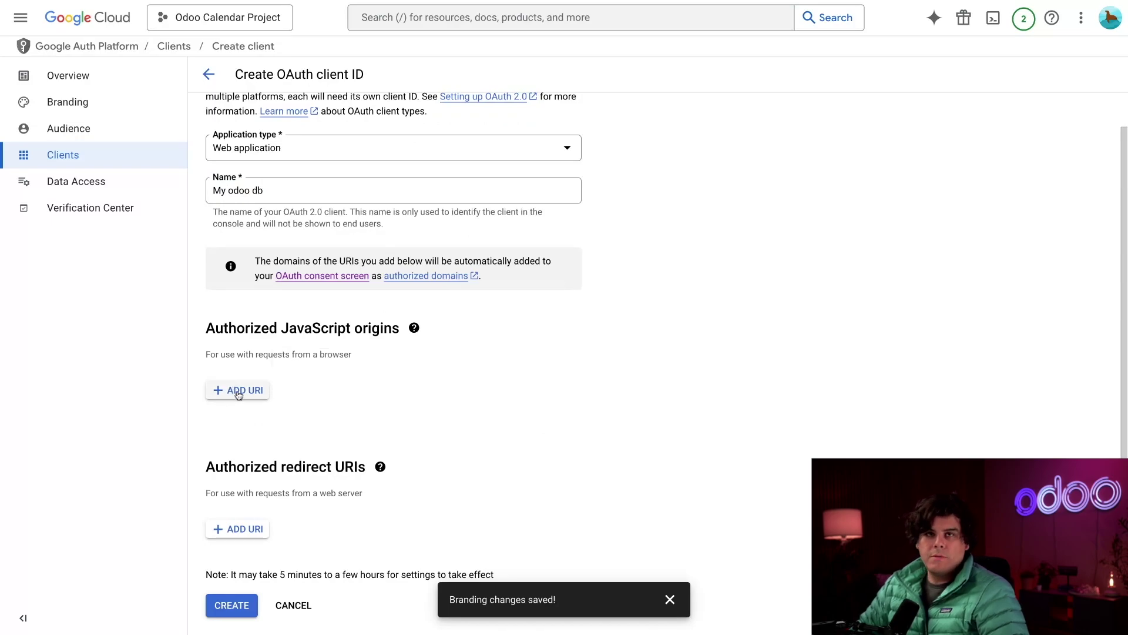
click(238, 392)
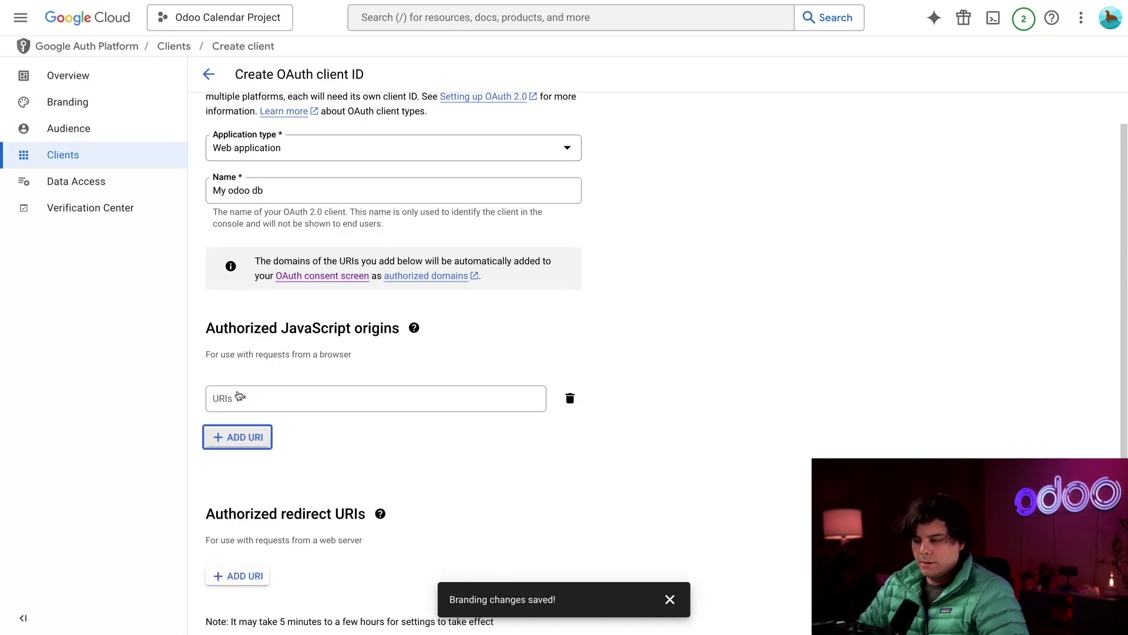
click(440, 0)
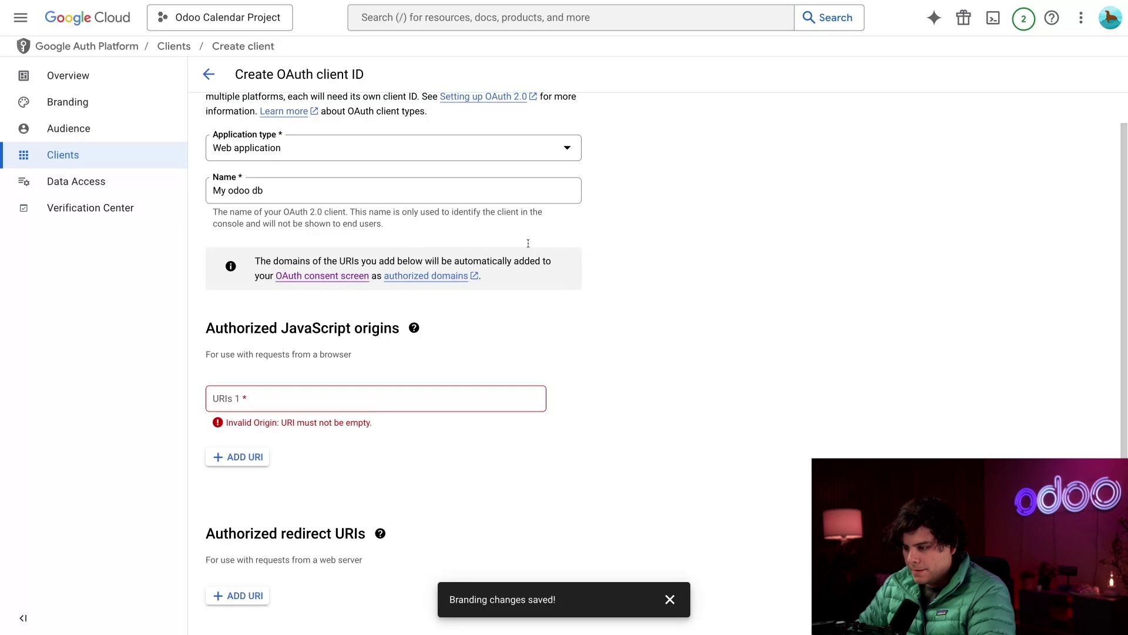
click(358, 402)
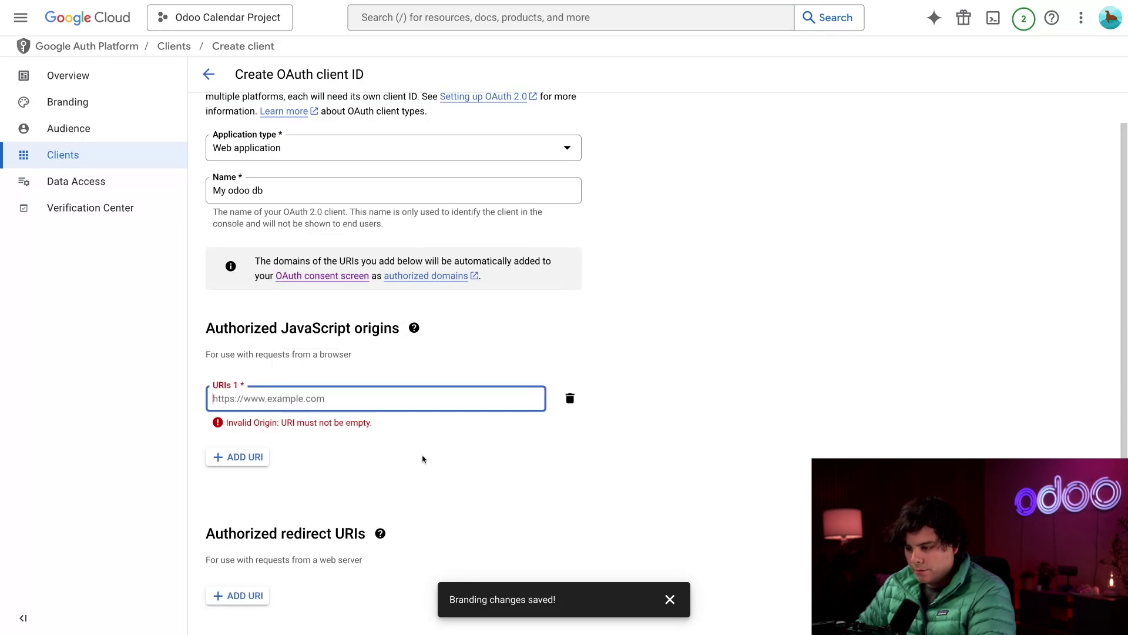
text(https://1h-contacts.odoo.com)
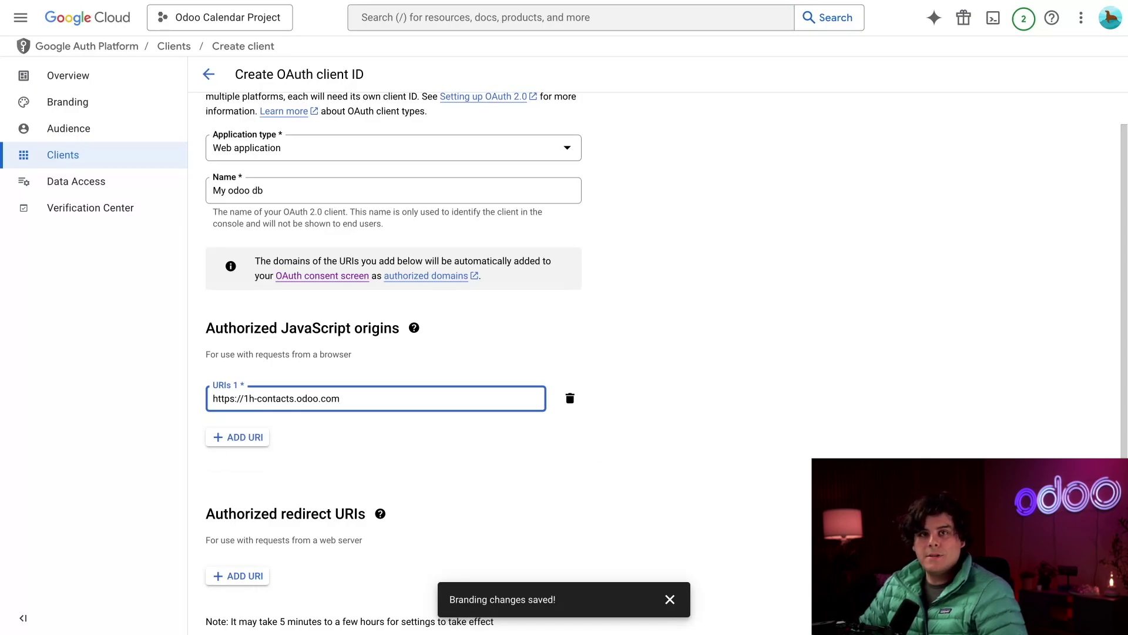
click(651, 445)
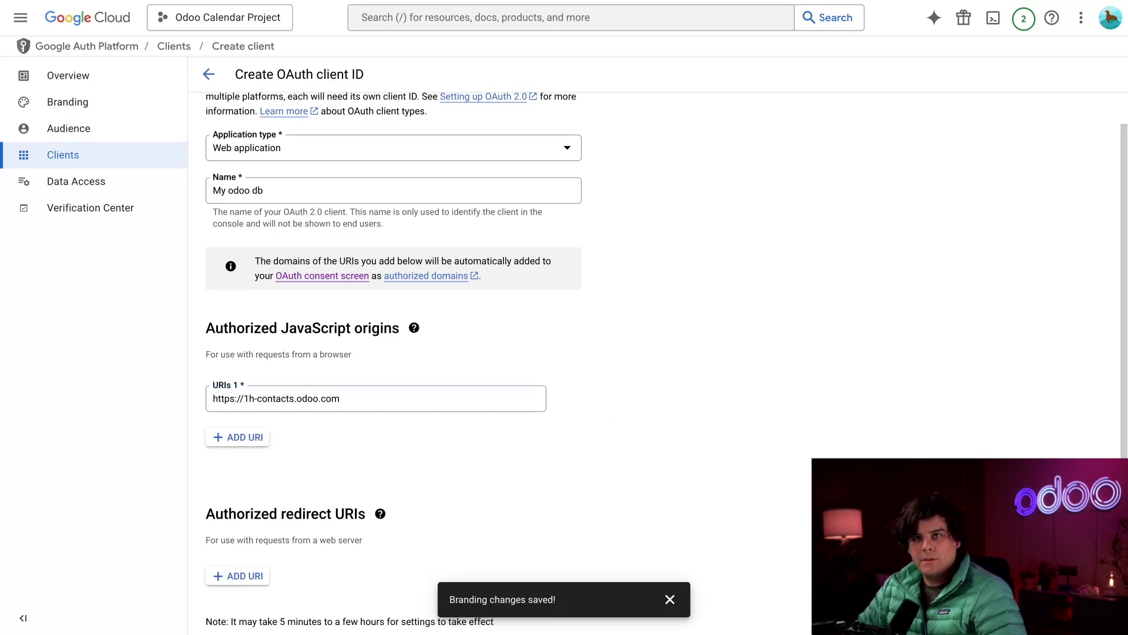
scroll(408, 464, down, 1)
click(380, 467)
click(223, 531)
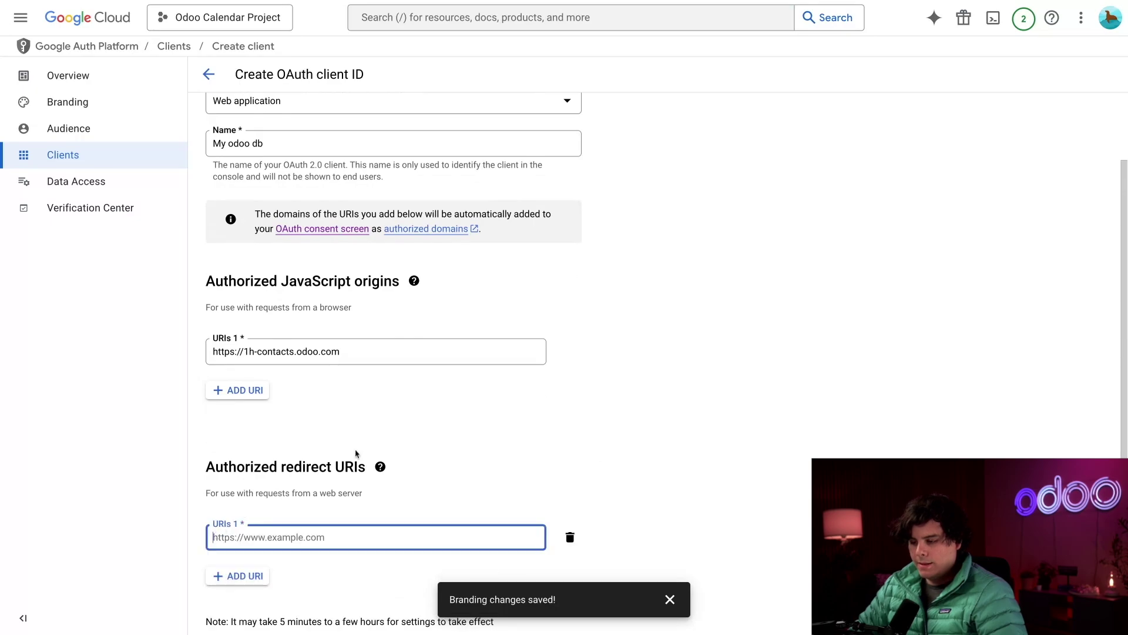
scroll(412, 435, down, 1)
text(https://1h-contacts.odoo.com)
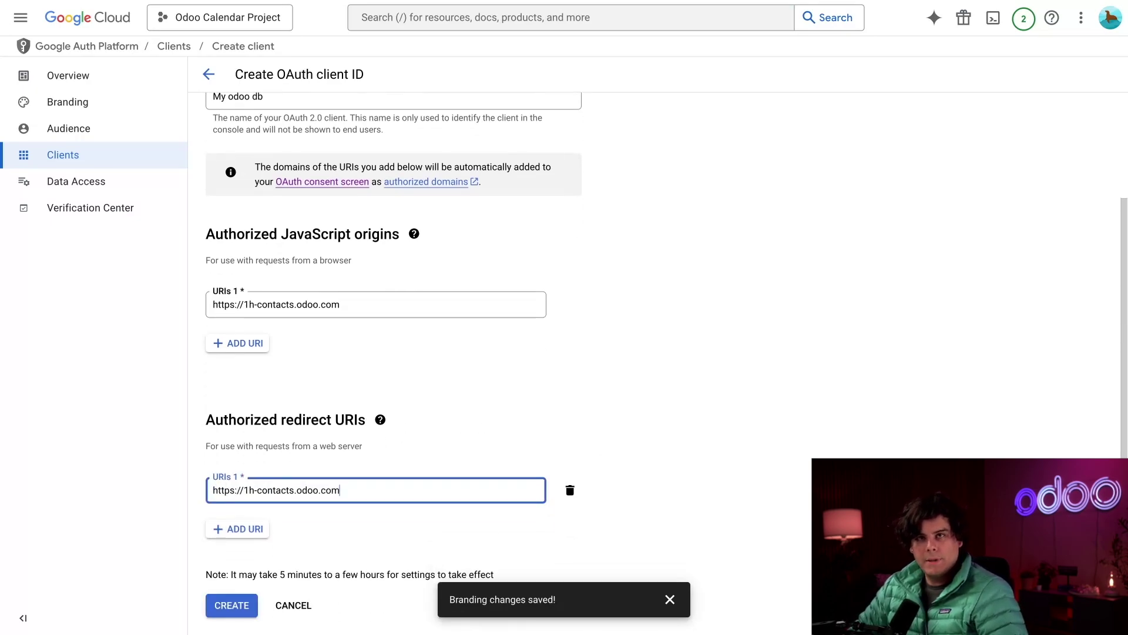
text(/)
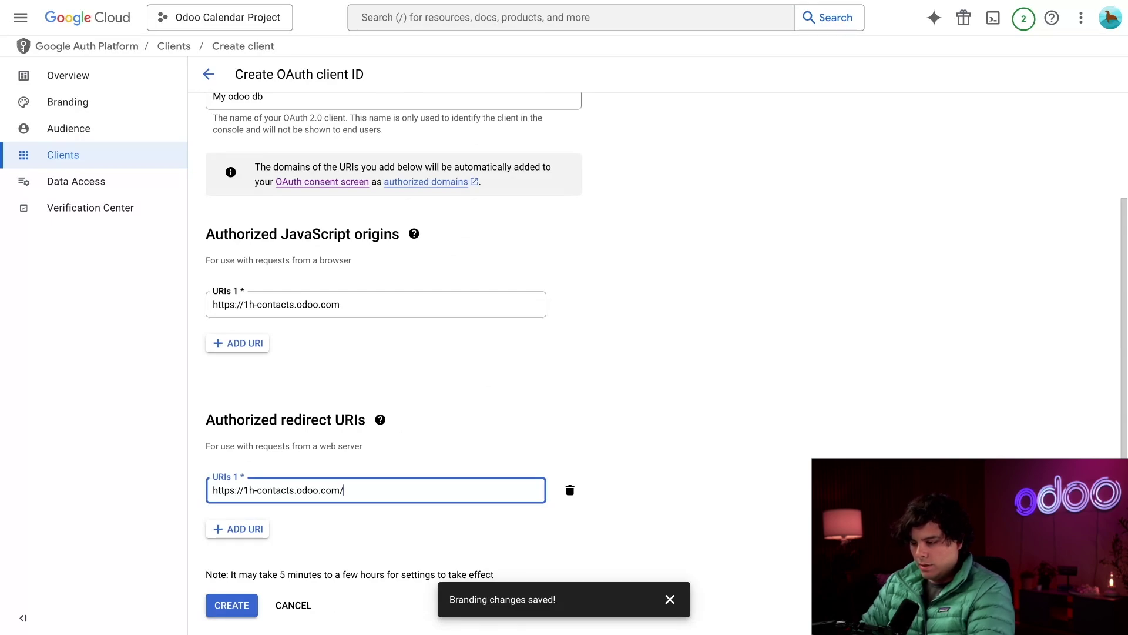
text(go)
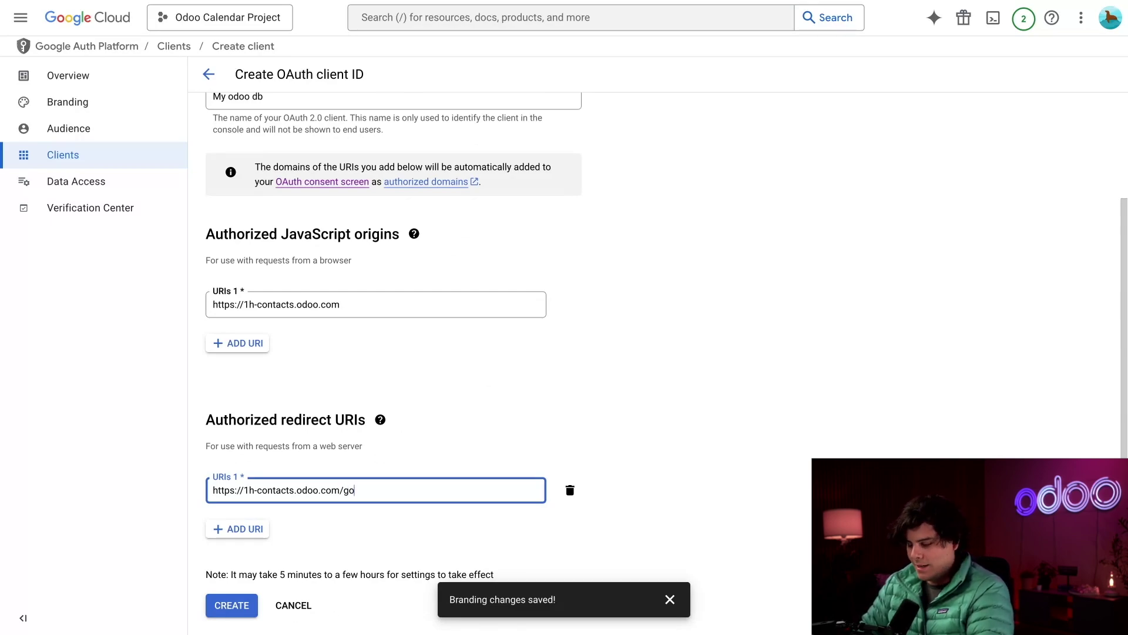
text(ogle_)
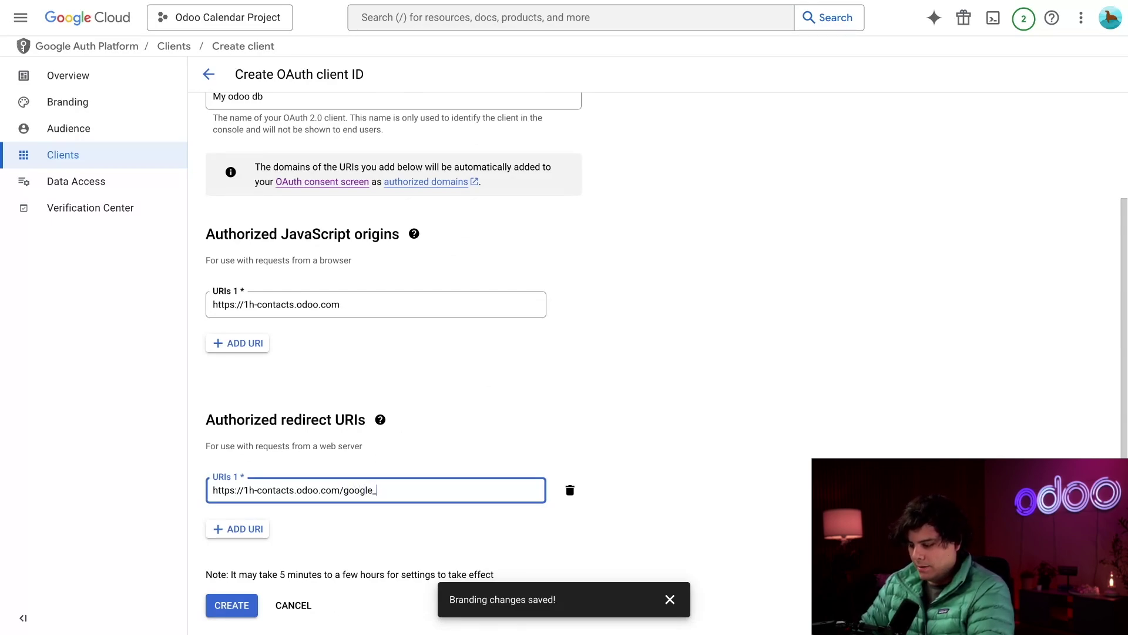
text(account)
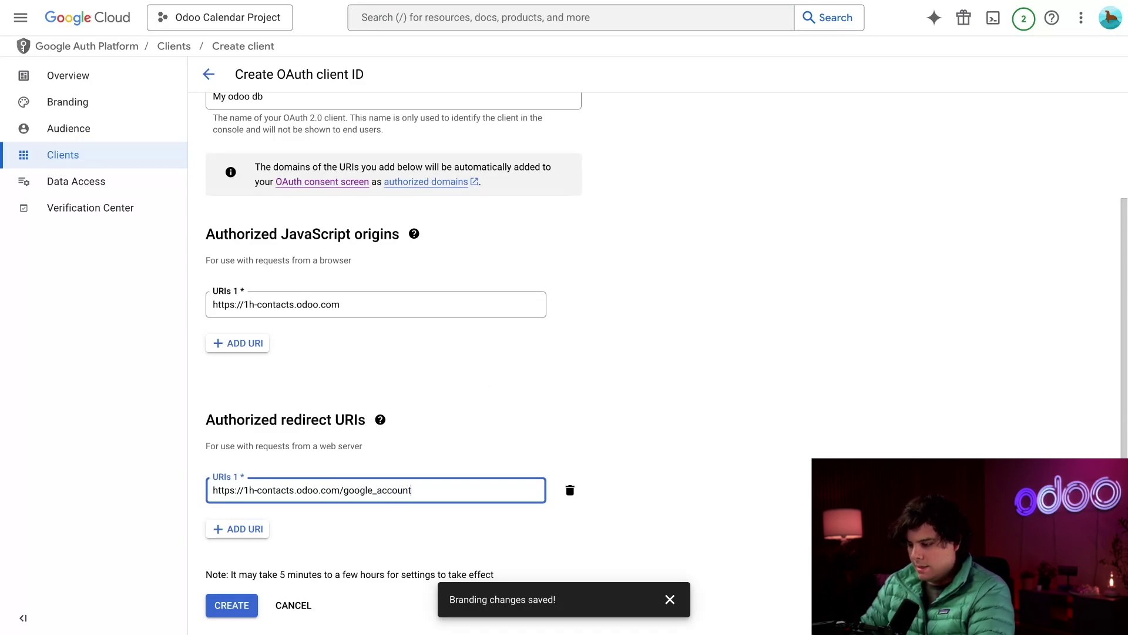
text(/aut)
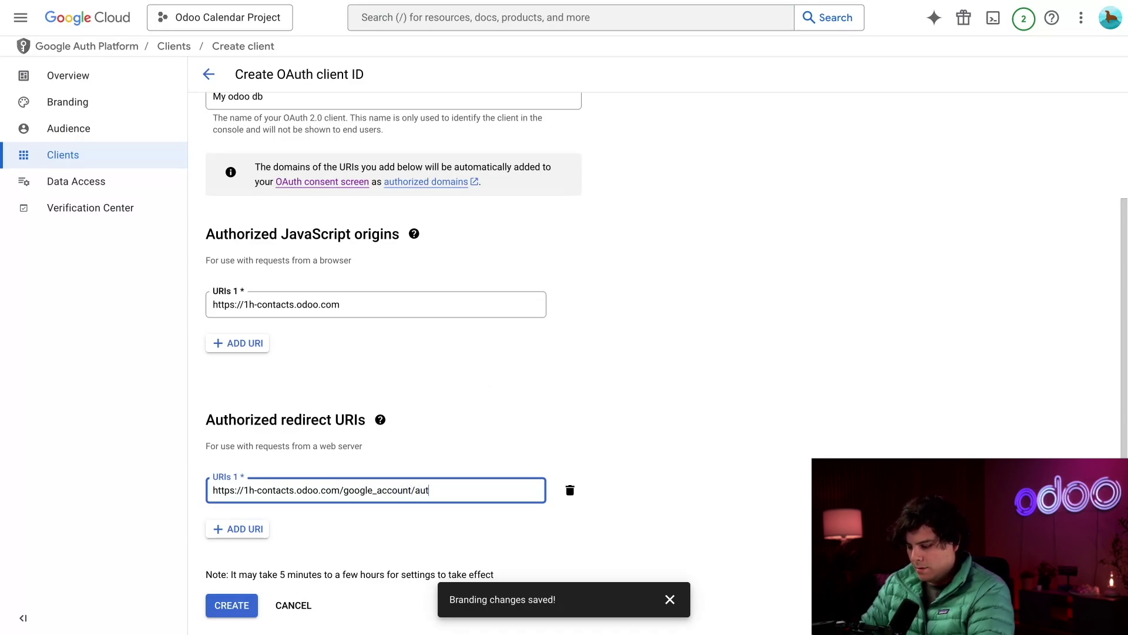
text(hentication)
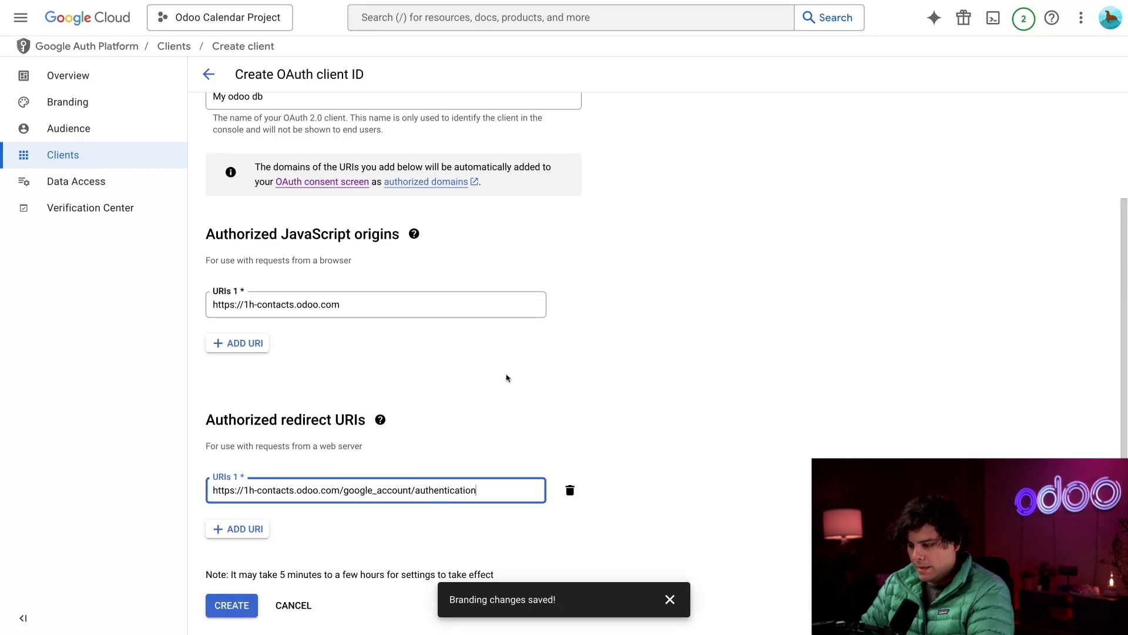
click(706, 345)
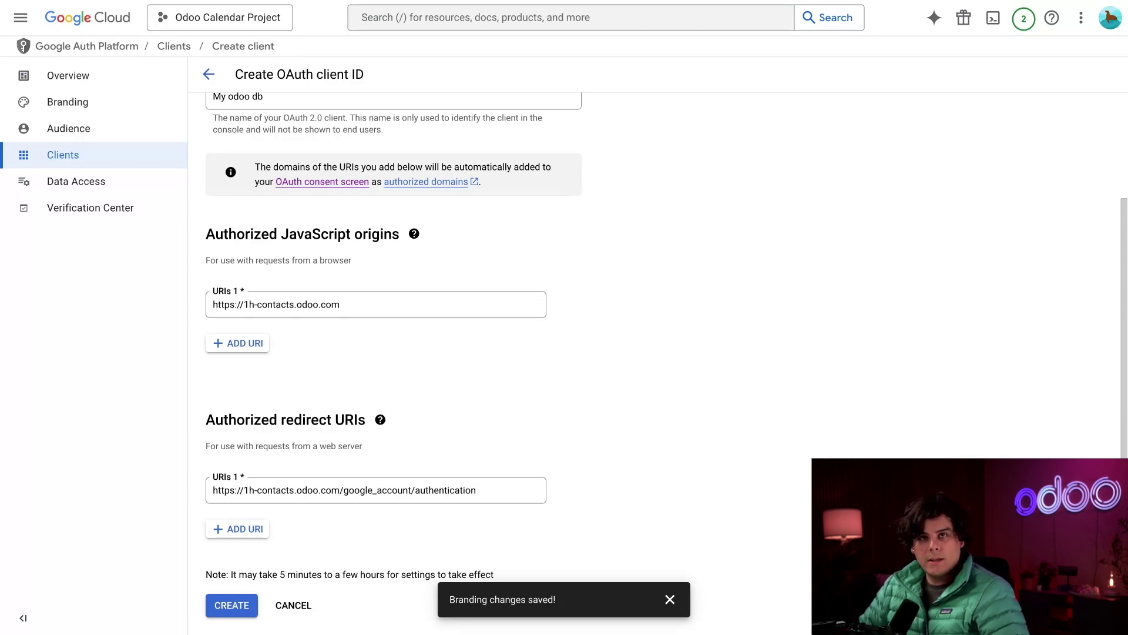
- Create the My odoo db client and open its details to view the credentials
click(225, 609)
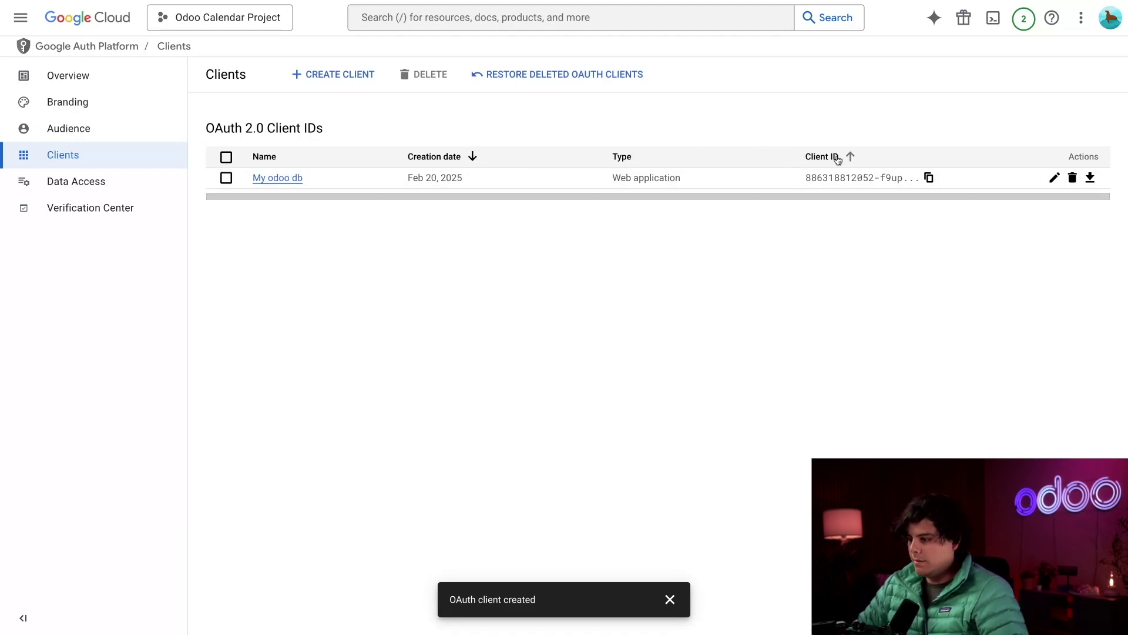
click(277, 178)
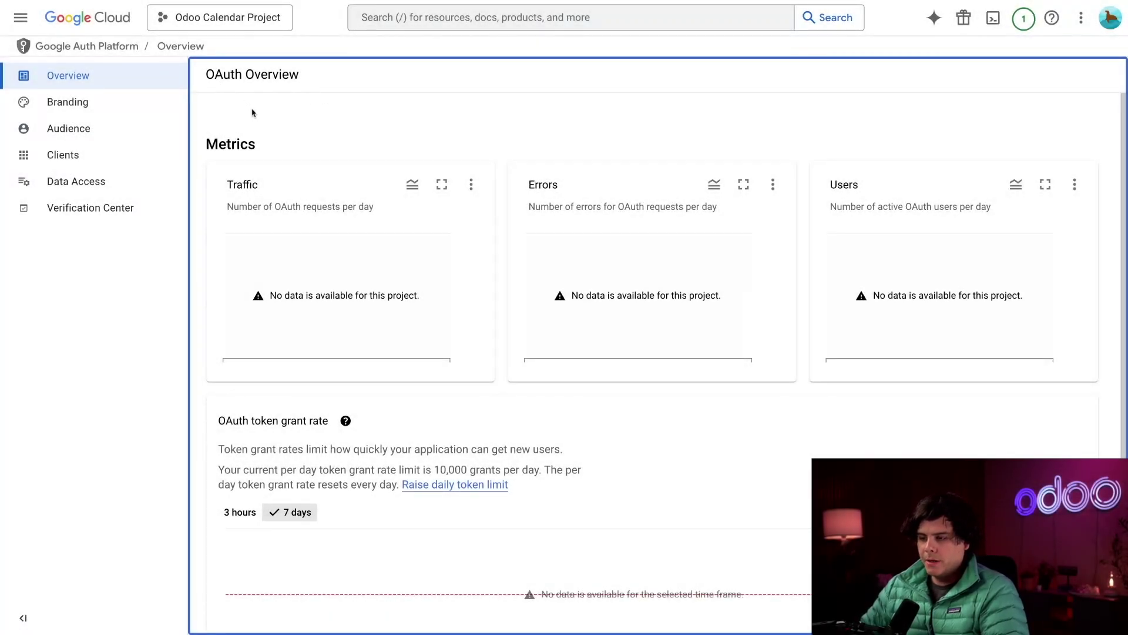
- Publish the OAuth app from testing to production on the Audience page
click(122, 79)
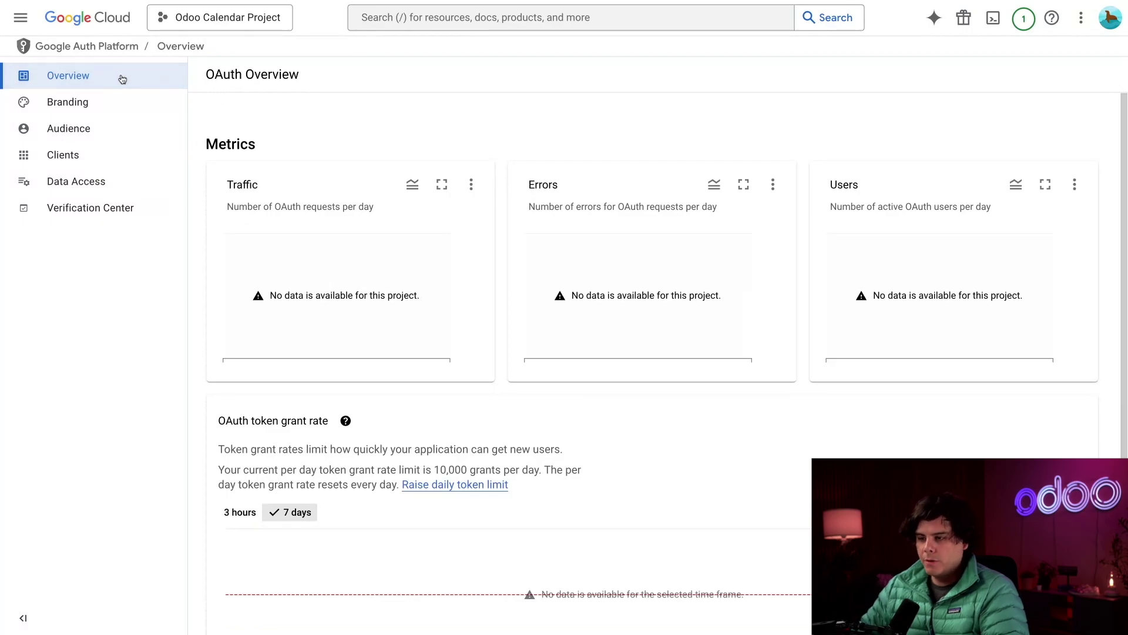
click(114, 131)
click(229, 187)
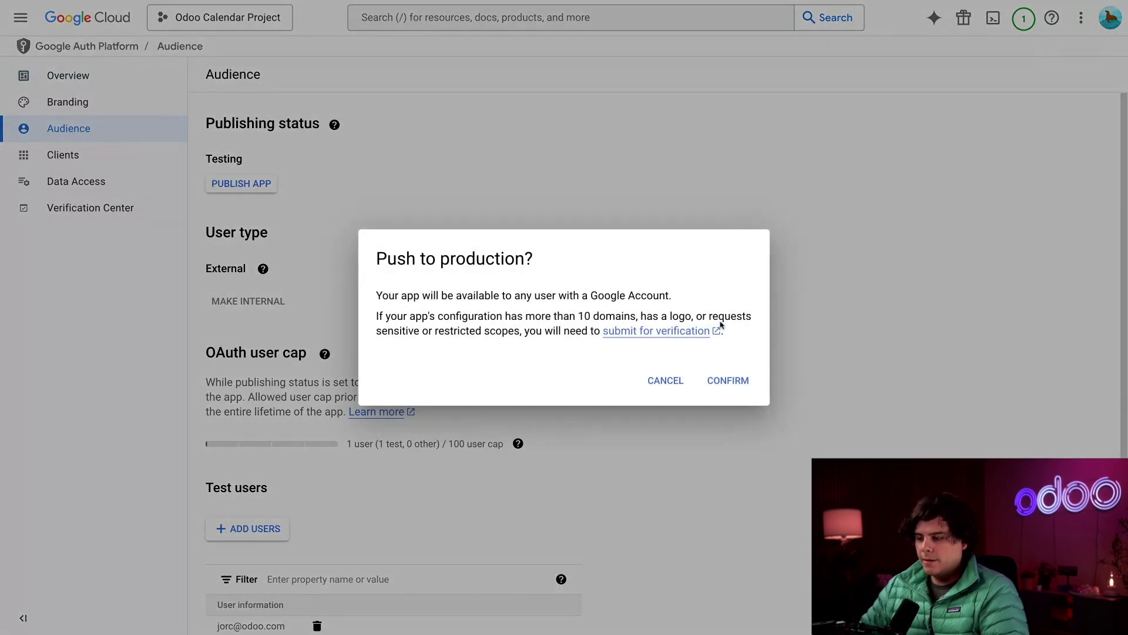
click(724, 380)
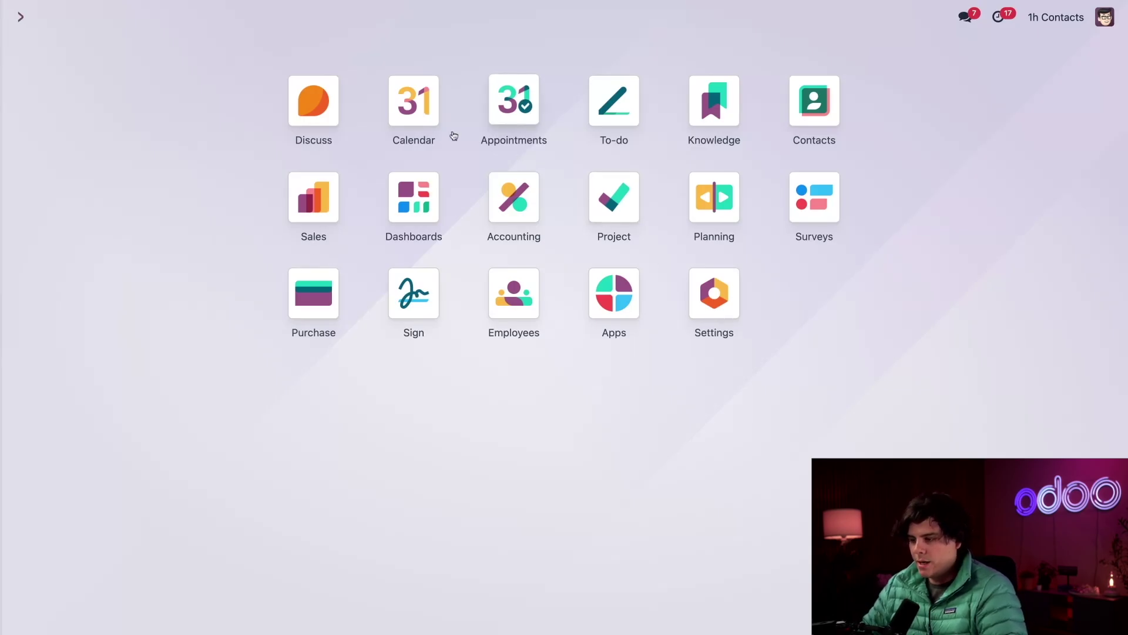
- Enable Google Calendar synchronization in Odoo Calendar settings and save
click(407, 113)
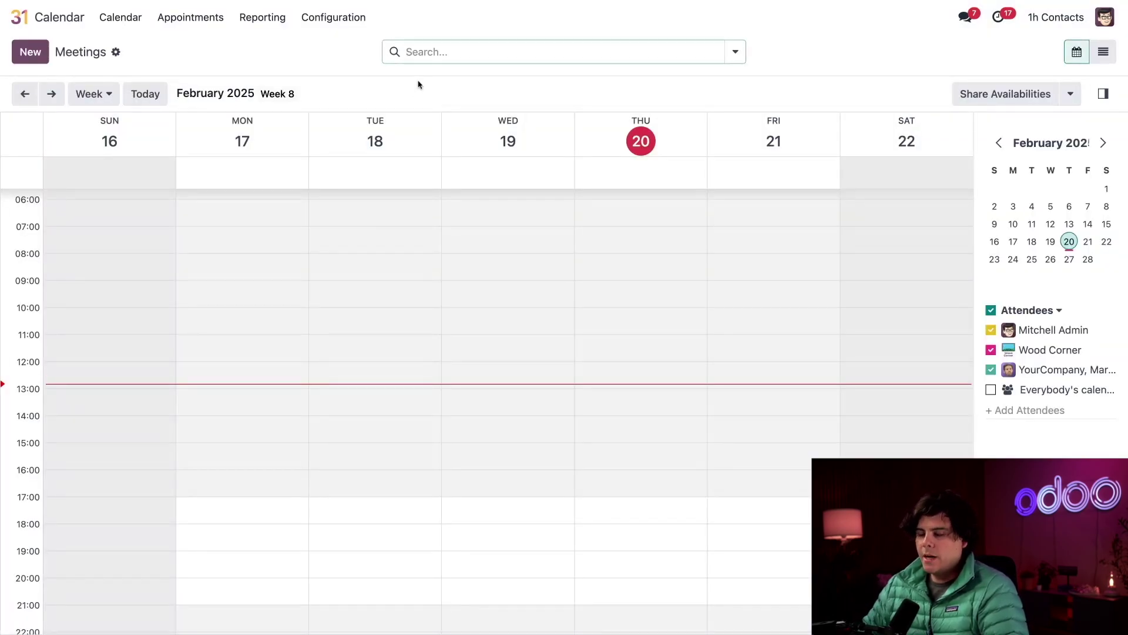
click(339, 15)
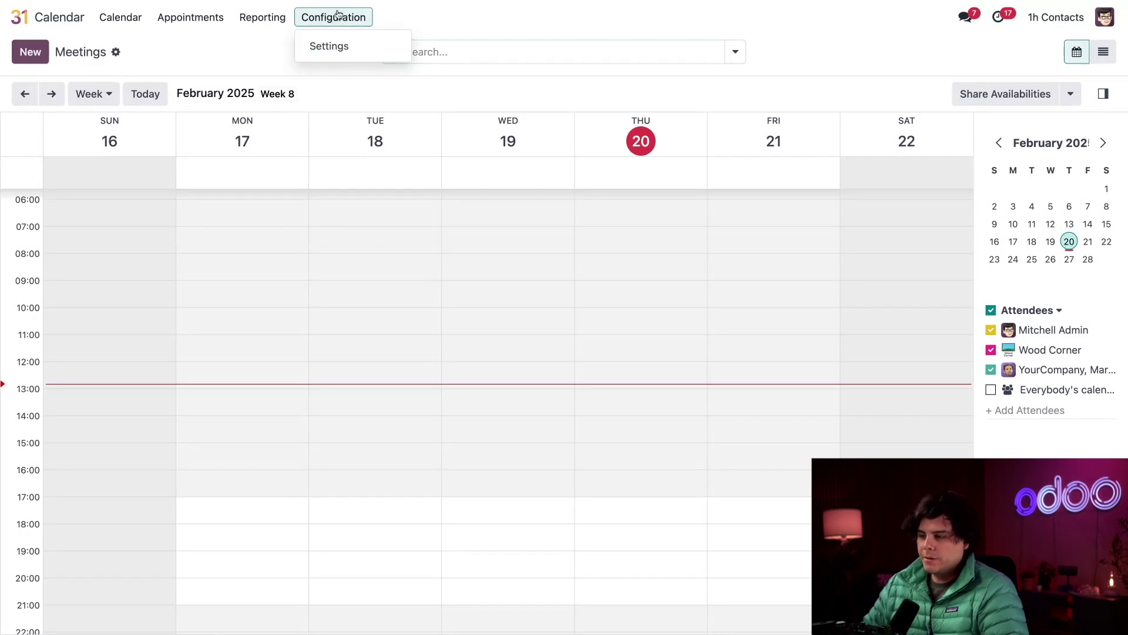
click(339, 46)
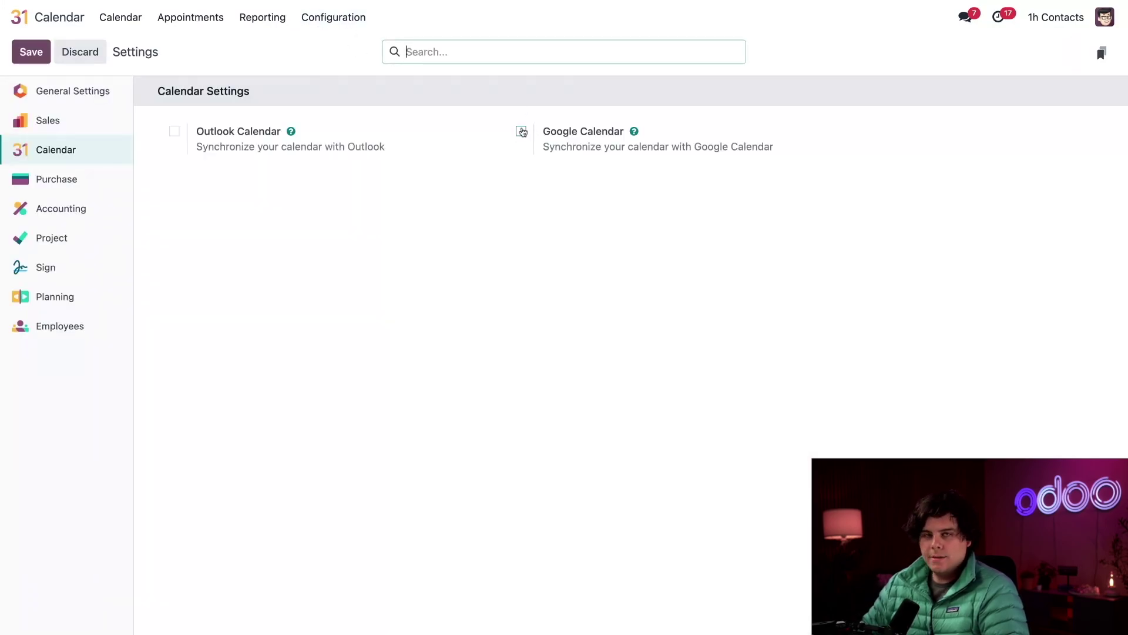
click(521, 132)
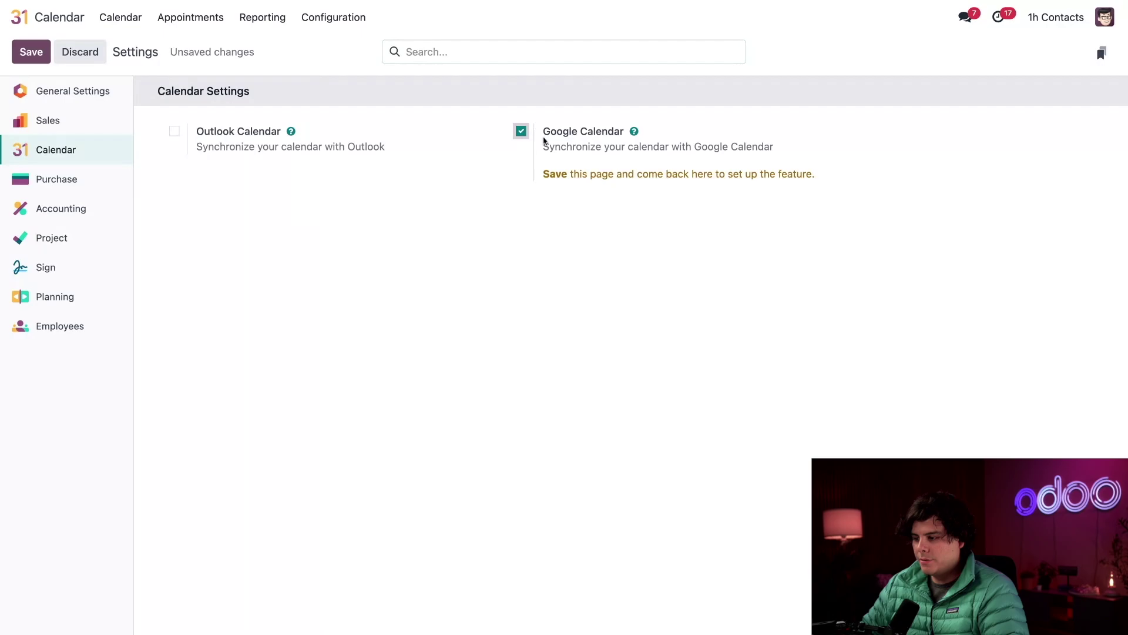
click(31, 53)
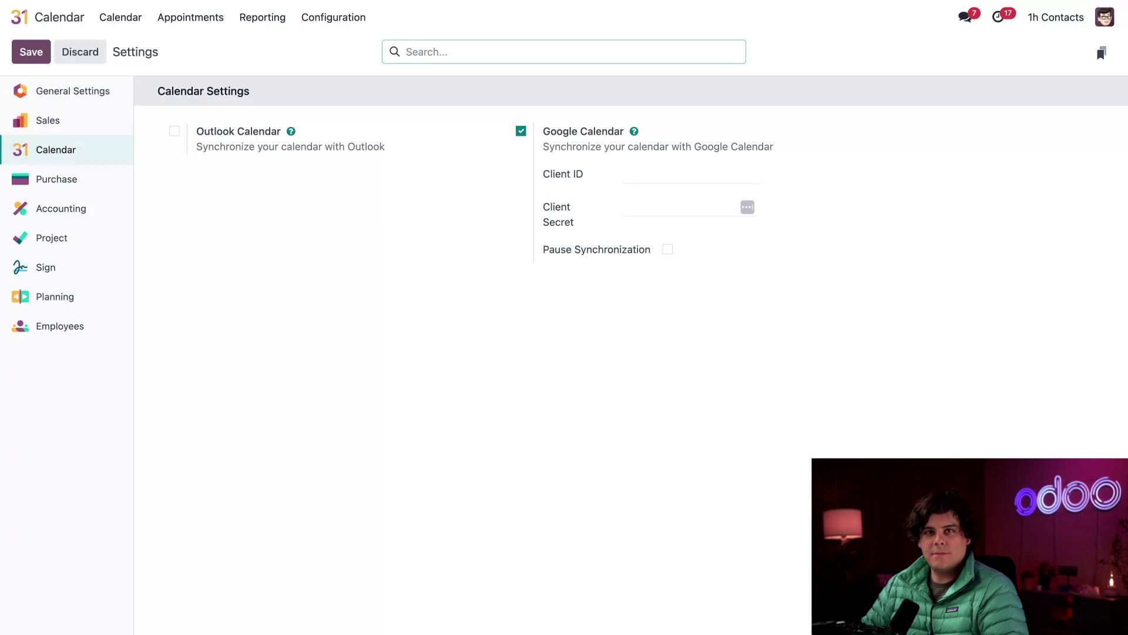
- Paste the Google client ID and client secret, save, and return to the calendar
click(660, 177)
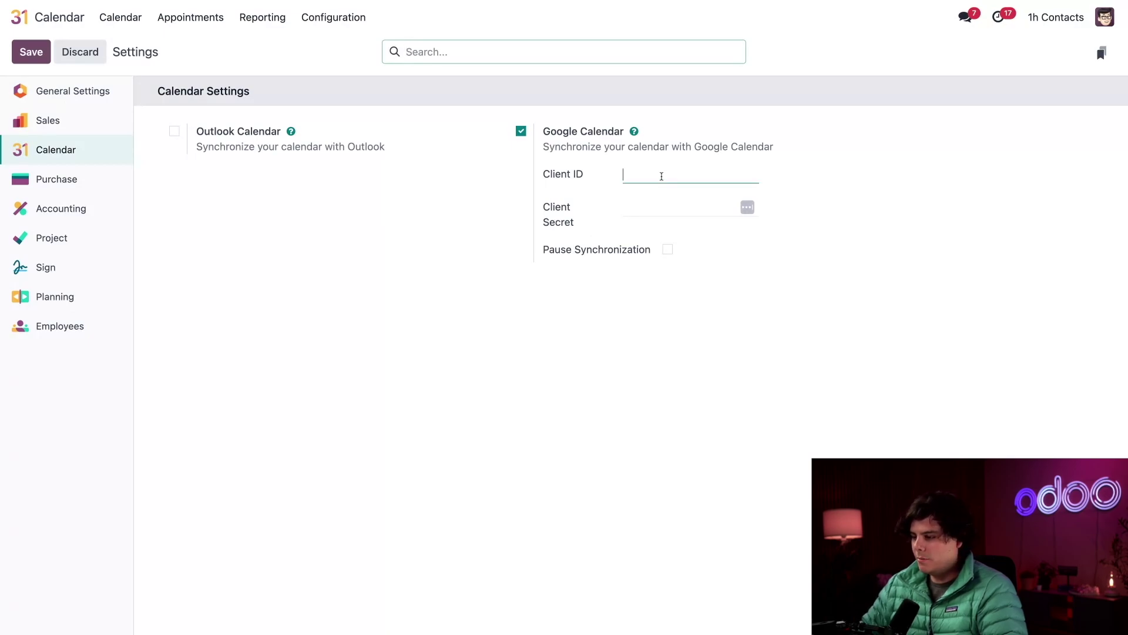
click(840, 3)
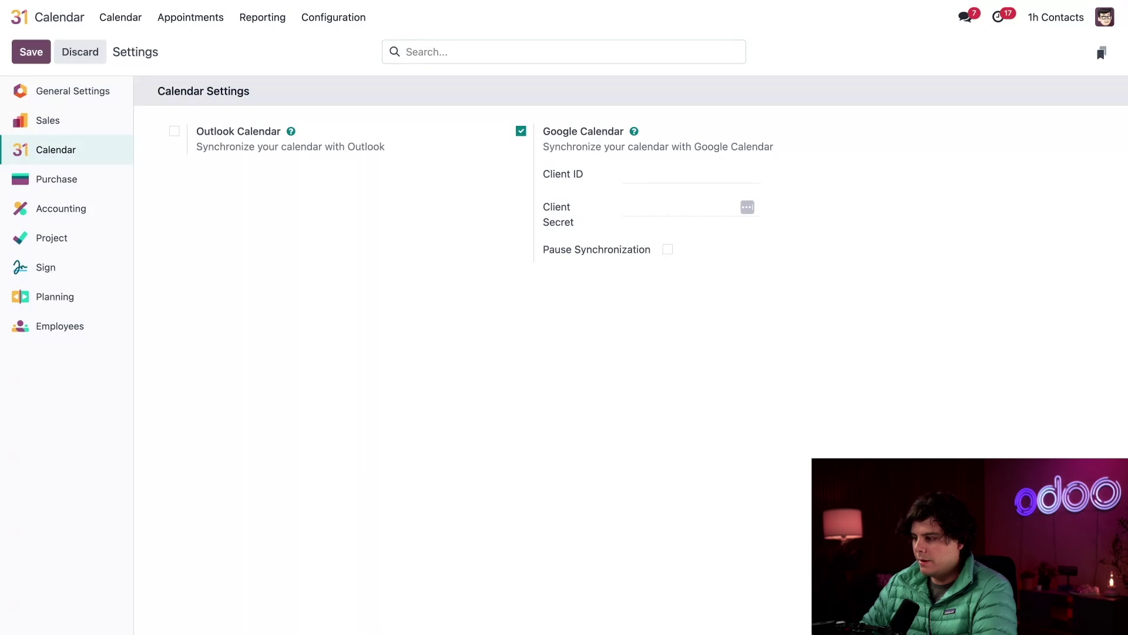
key(ctrl+v)
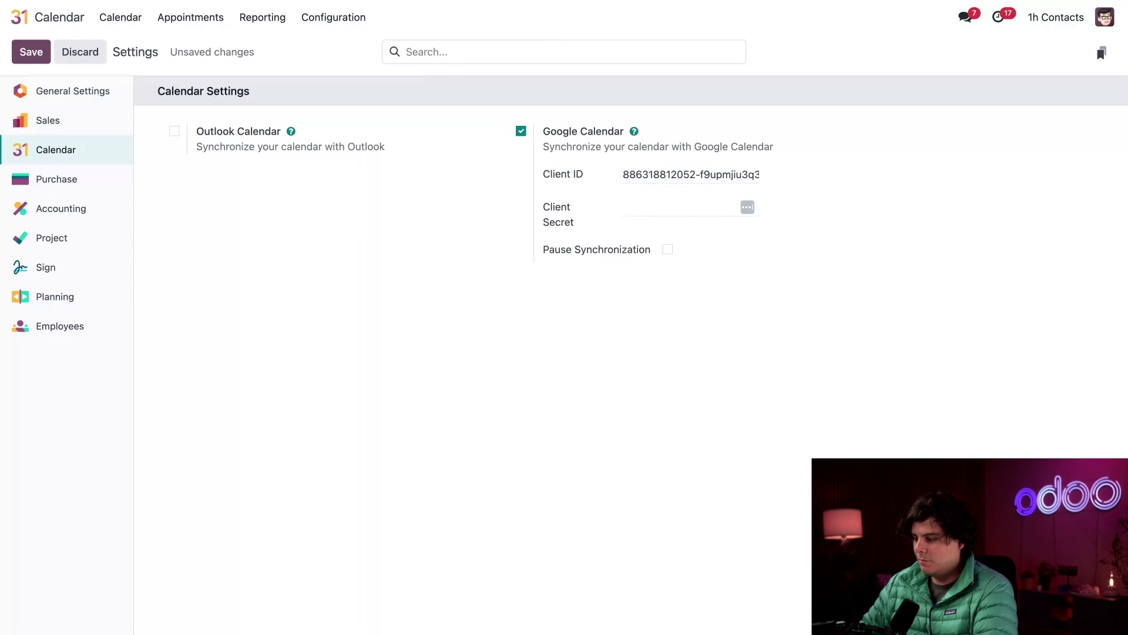
click(660, 202)
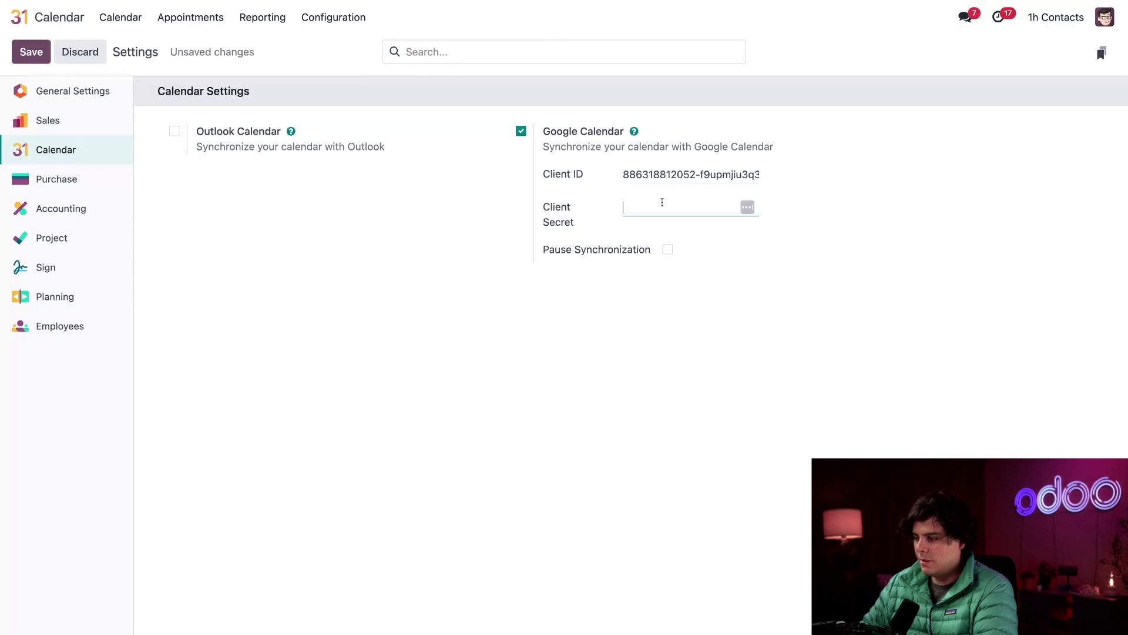
key(ctrl+v)
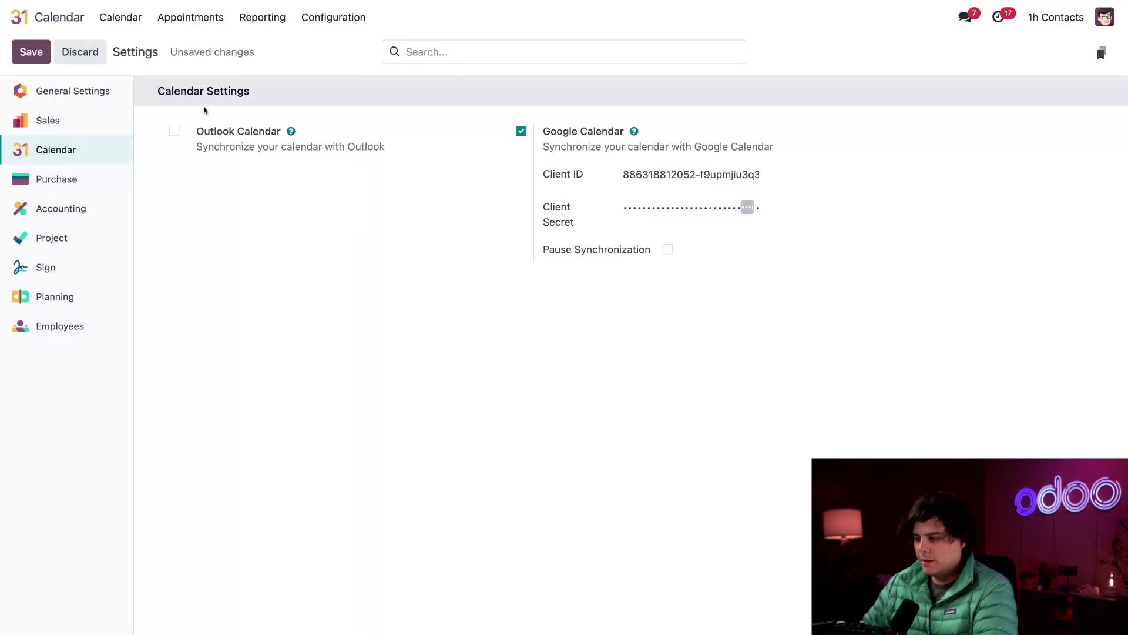
click(81, 53)
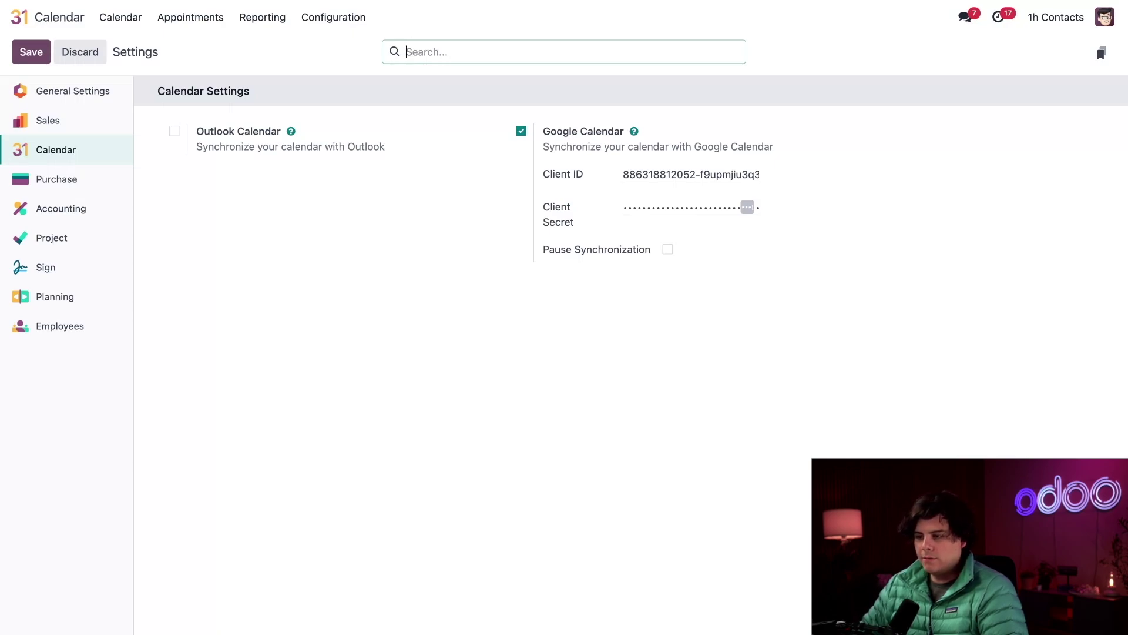
click(108, 19)
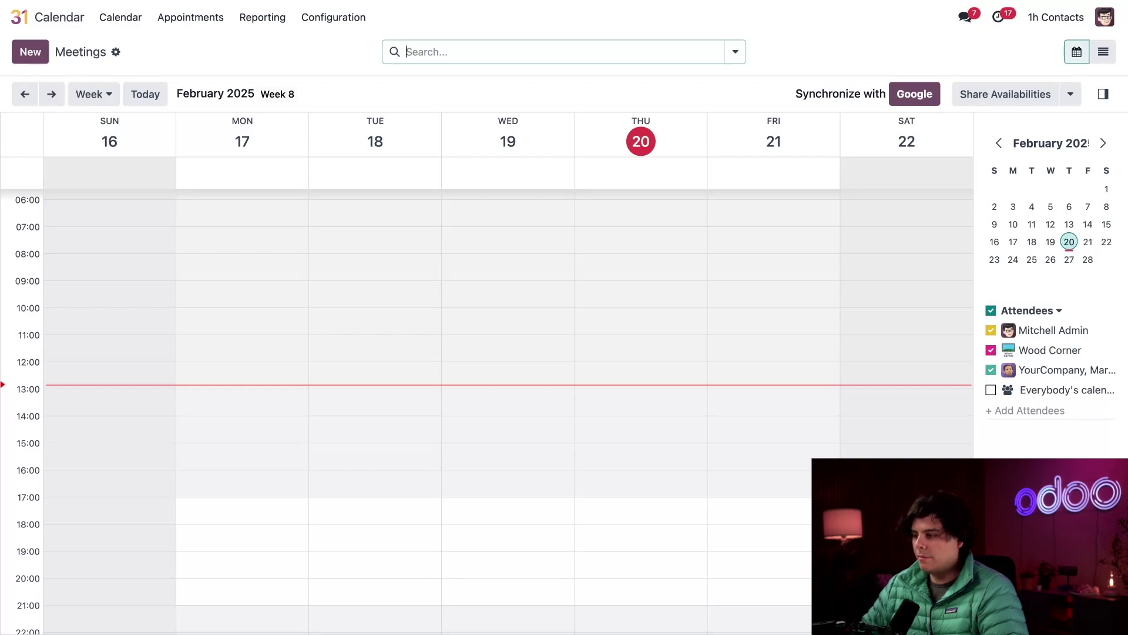
- Synchronize with Google, choosing the account and granting odoo.com access past the unverified-app warning
click(917, 96)
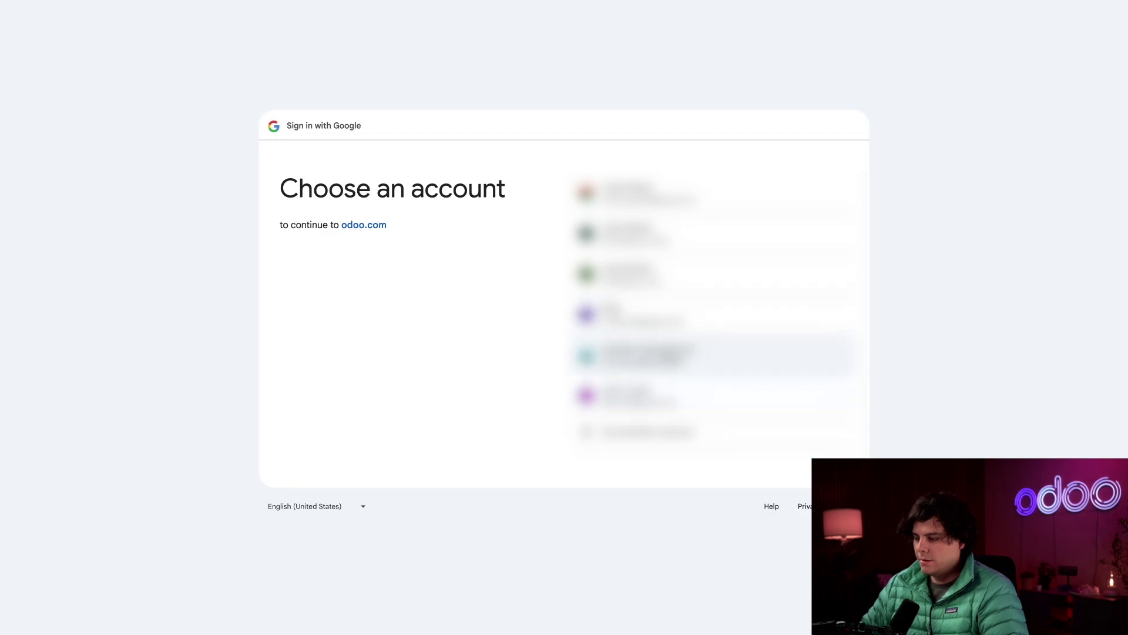
click(647, 356)
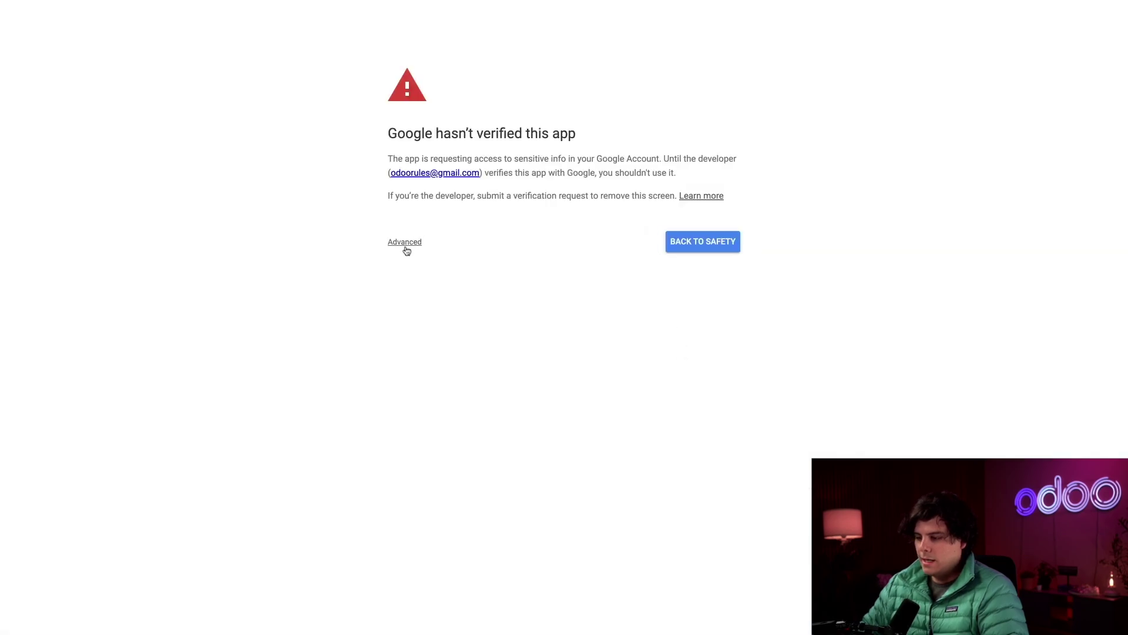
click(405, 243)
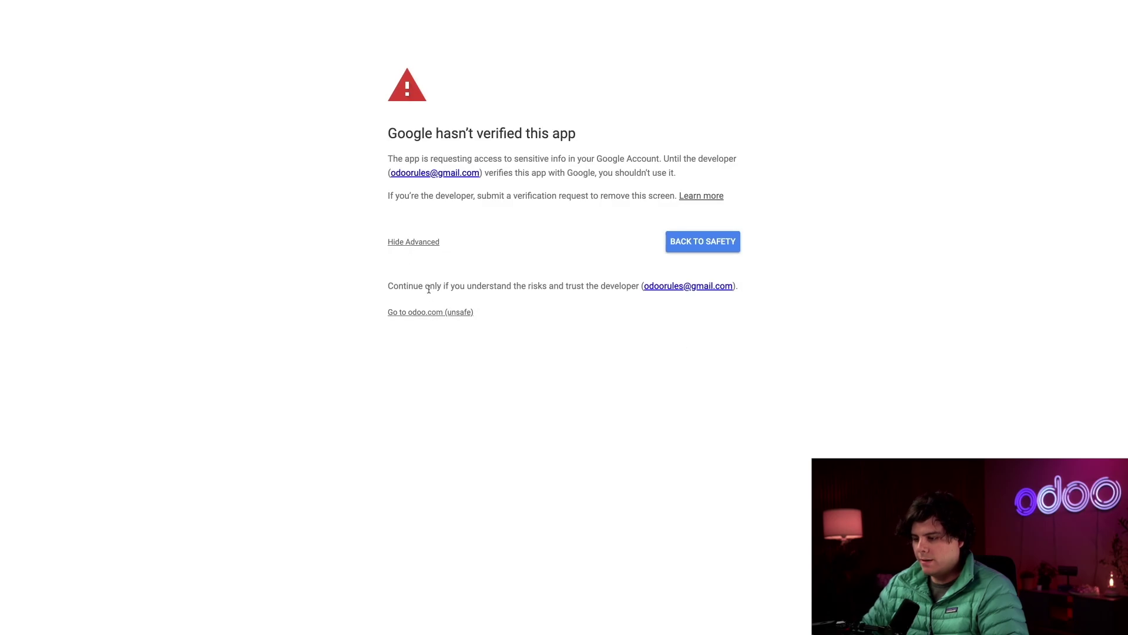
click(417, 241)
click(413, 243)
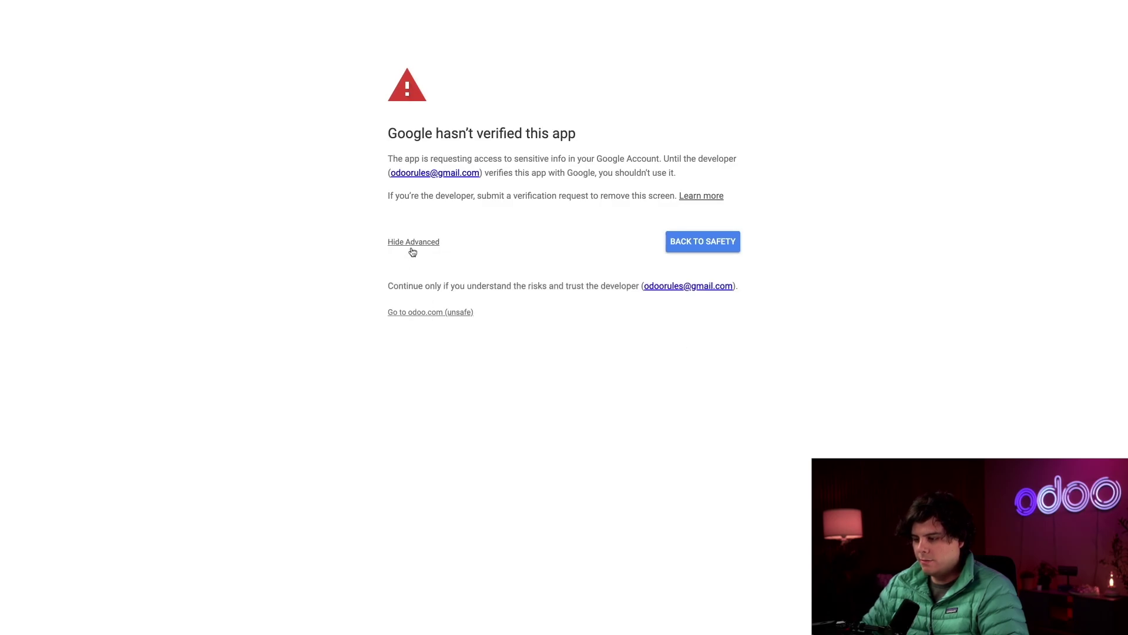
click(414, 313)
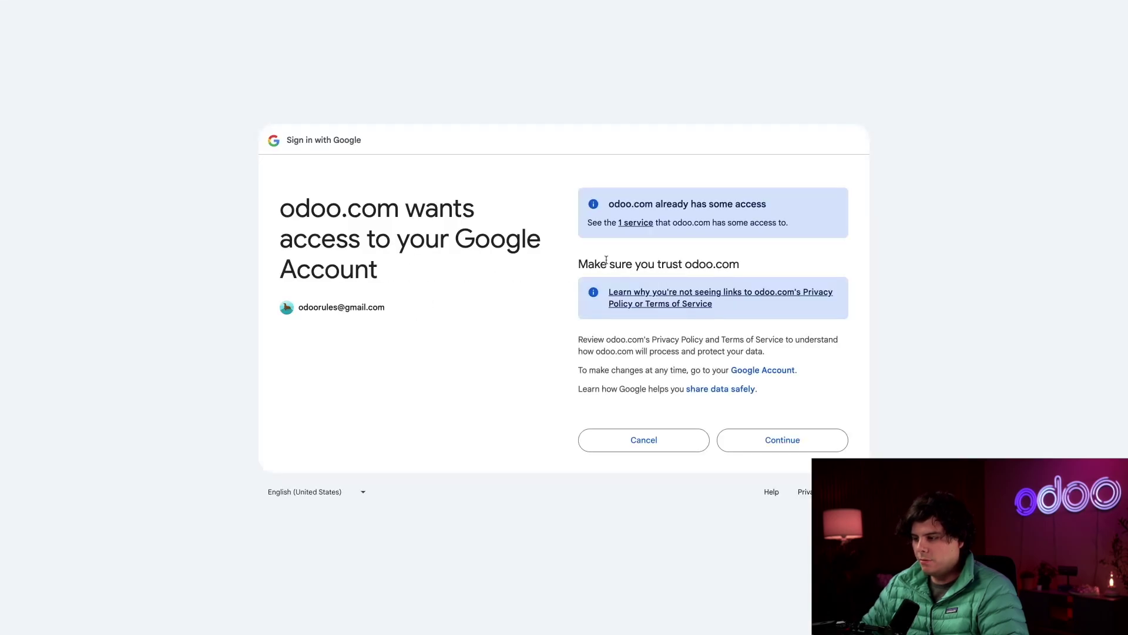
click(784, 439)
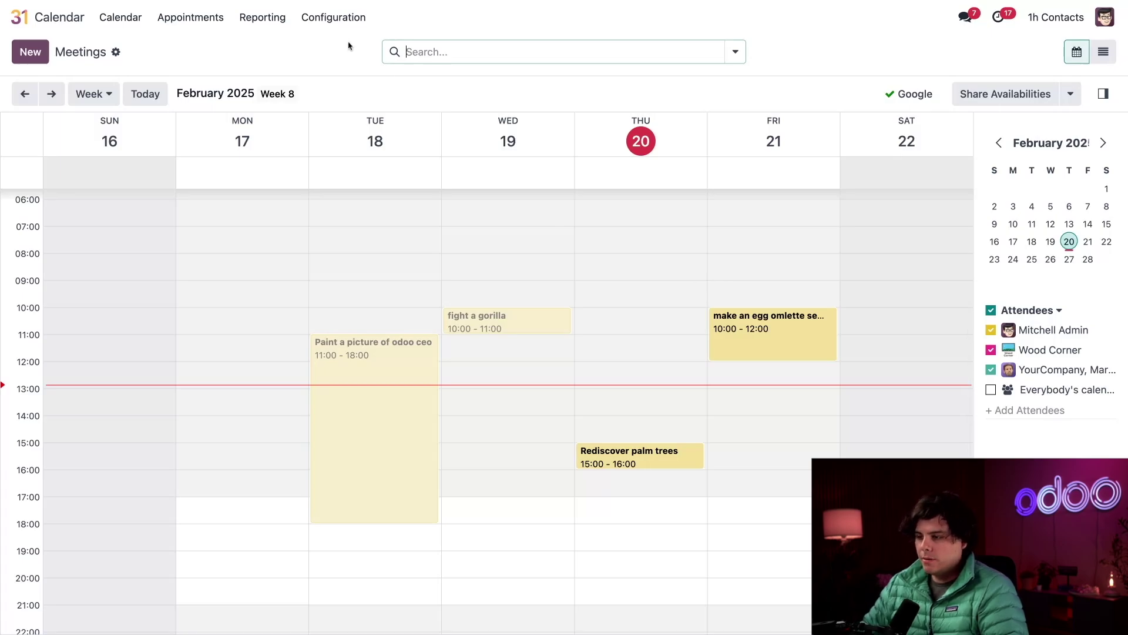
click(335, 23)
click(333, 46)
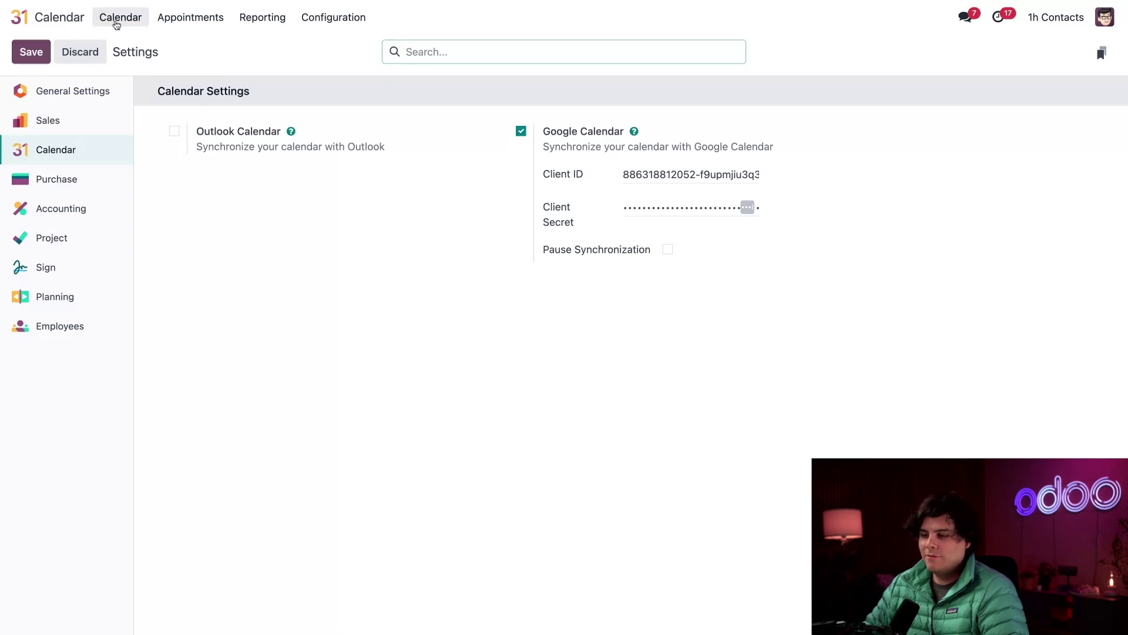
click(113, 19)
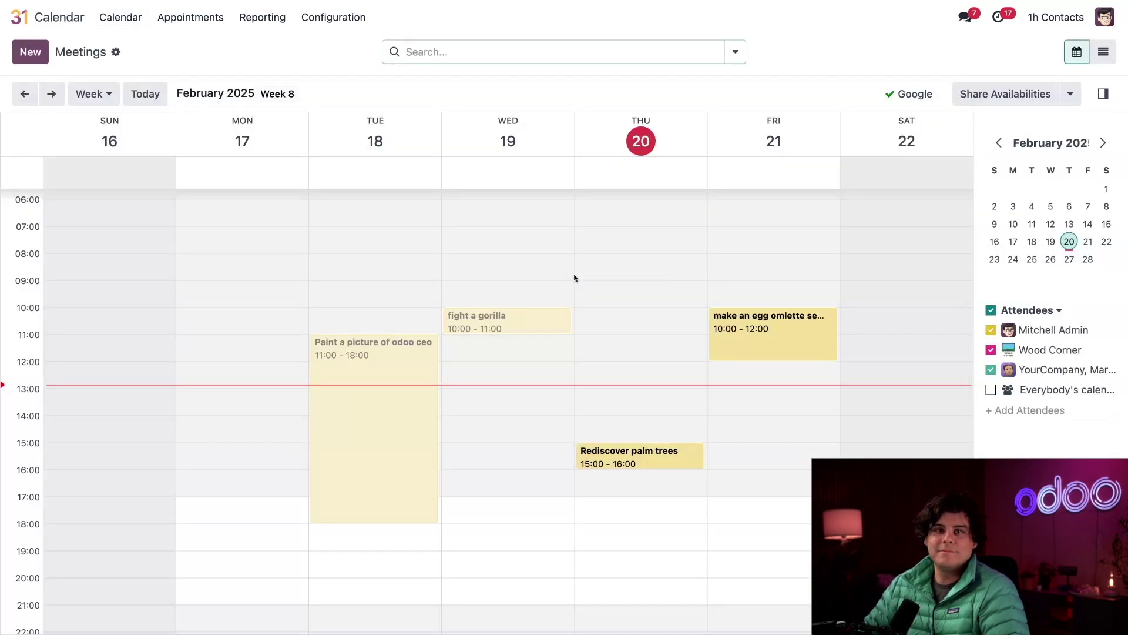